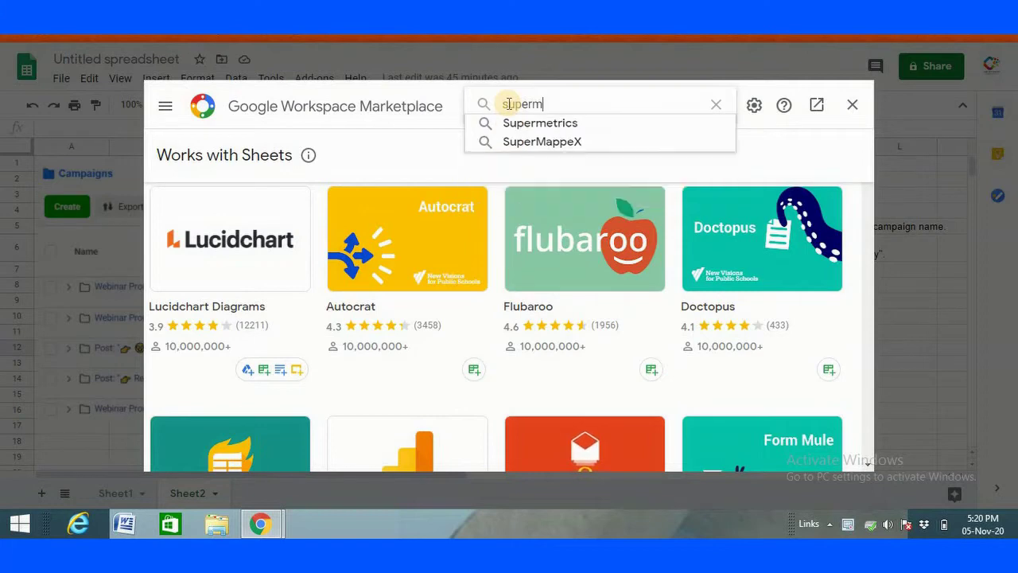
Step: Find Supermetrics in the Google Workspace Marketplace, view its listing, and close the marketplace
click(546, 128)
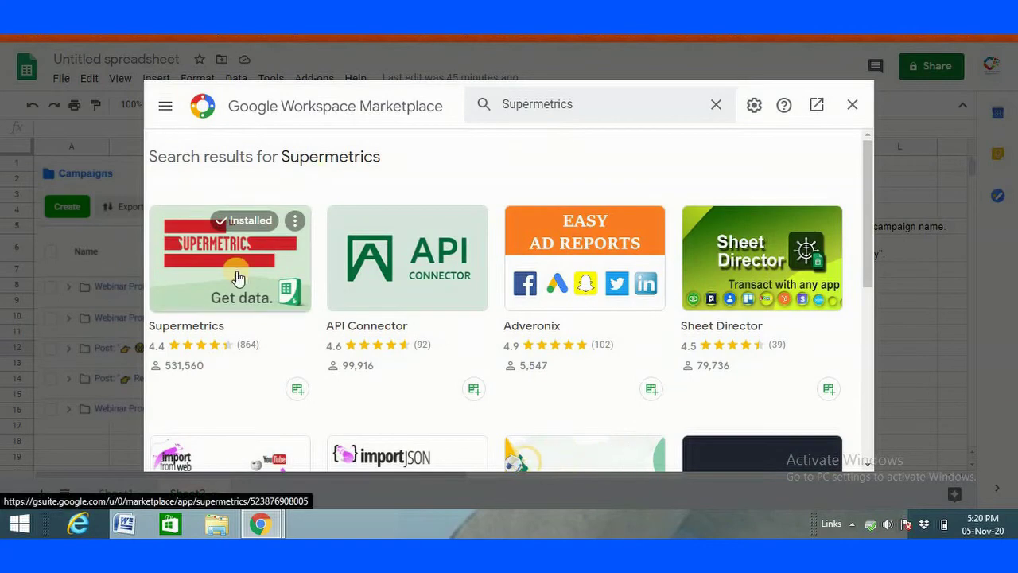
click(237, 276)
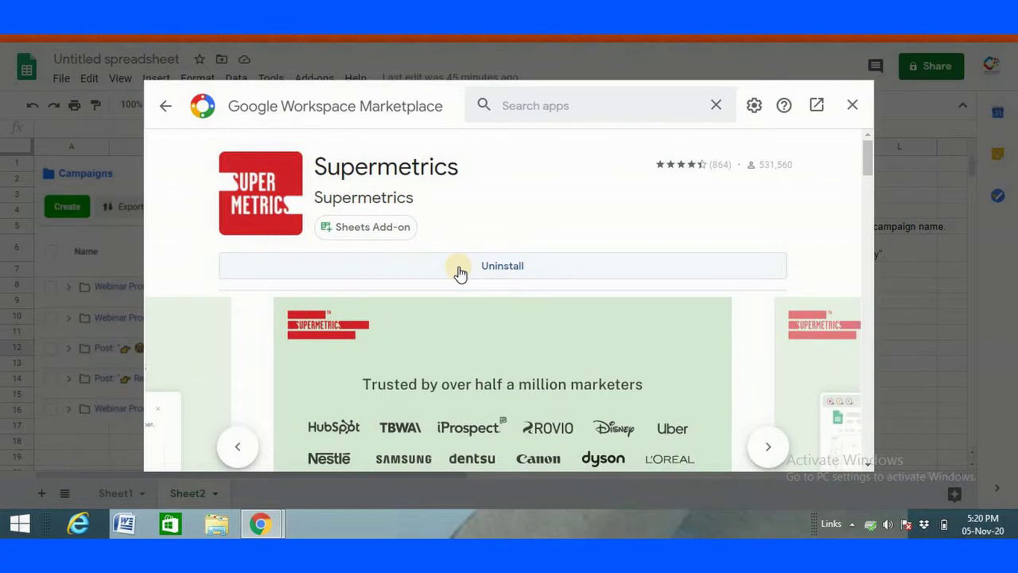
click(852, 108)
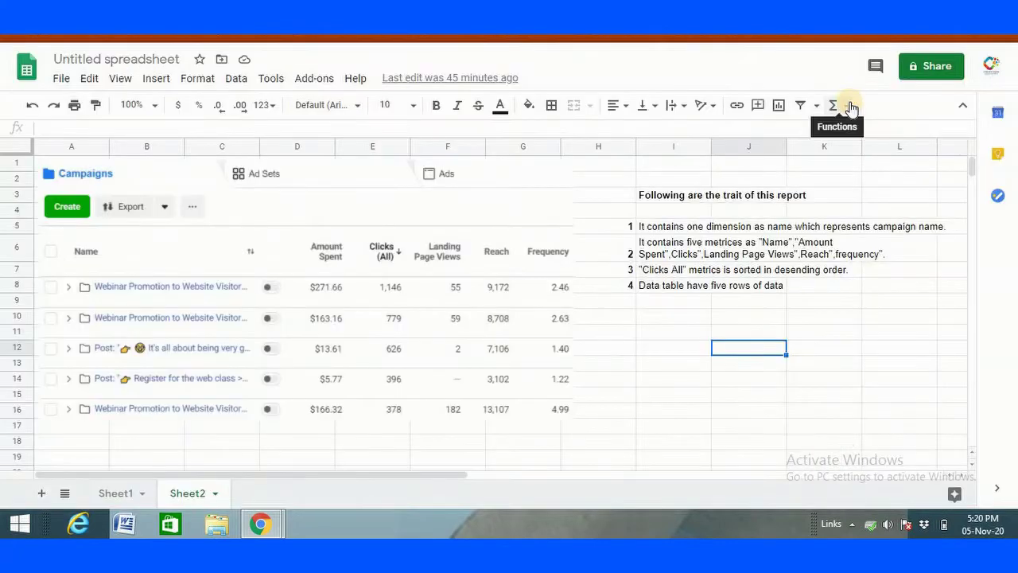
click(660, 369)
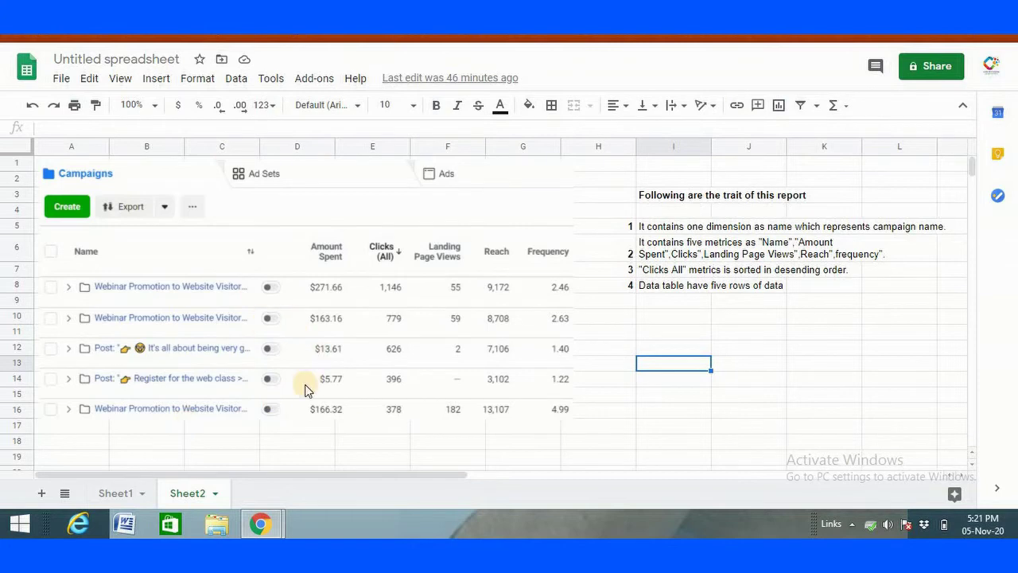
click(653, 320)
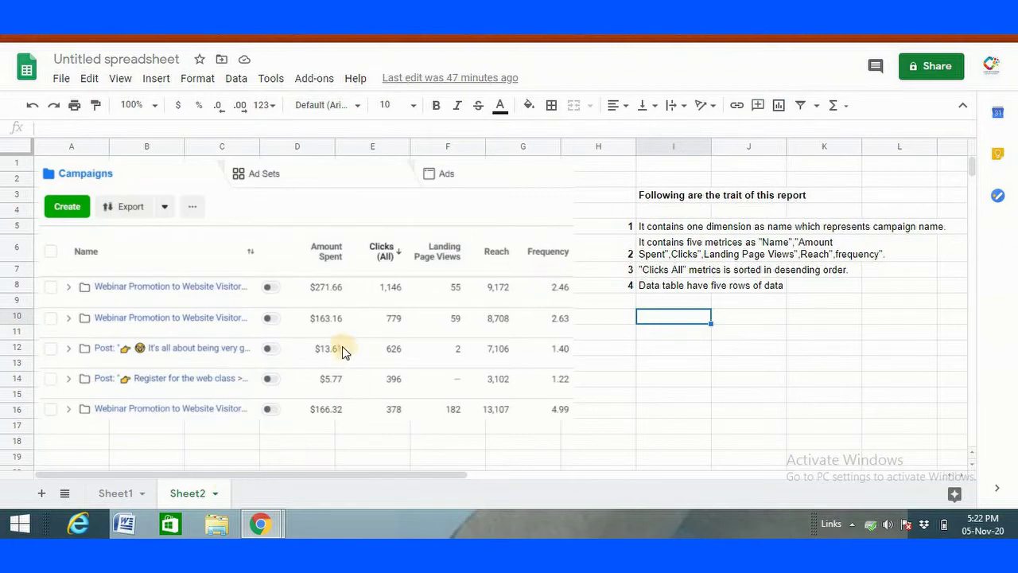
click(742, 396)
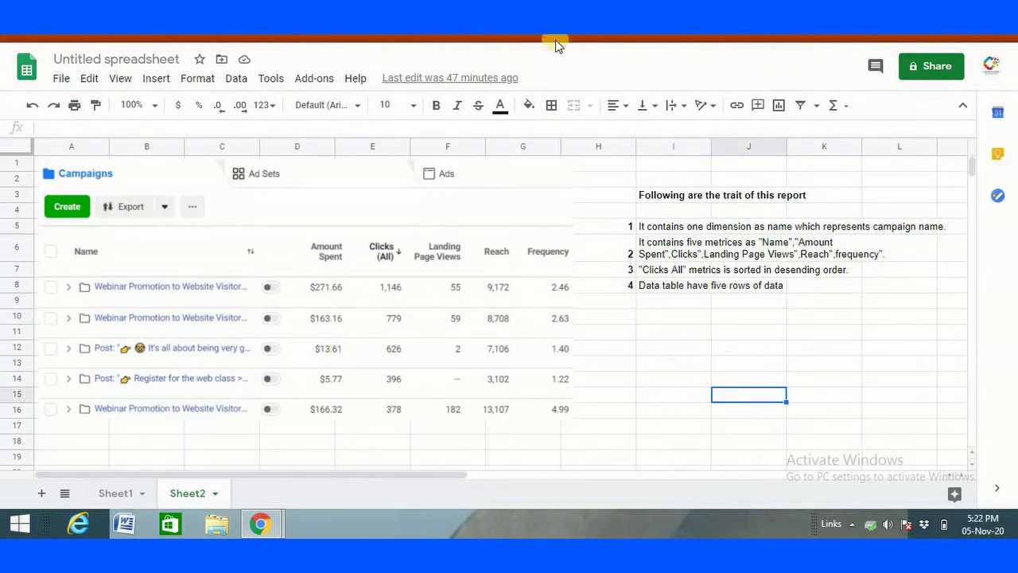
key(Up)
key(Up)
key(Up)
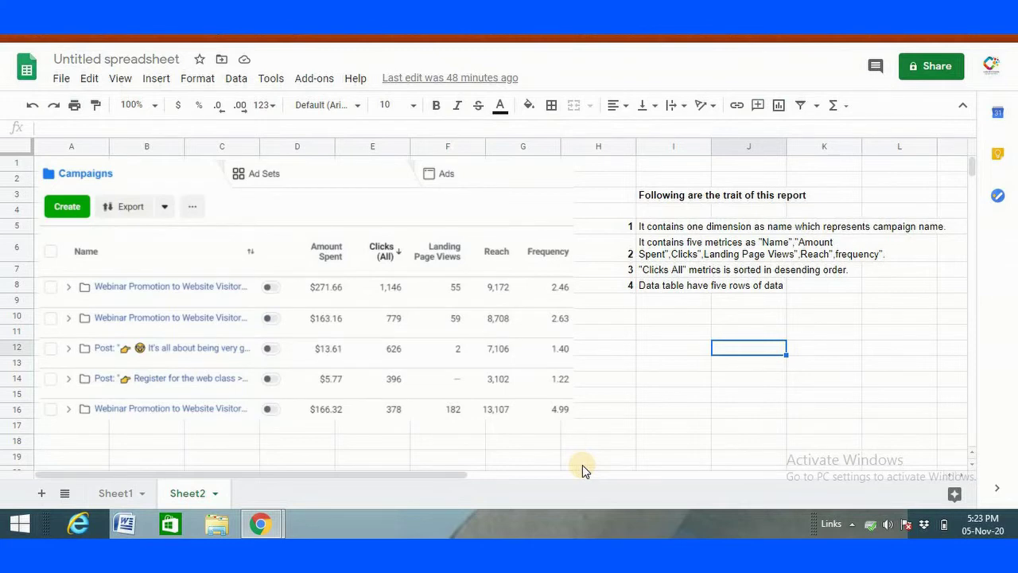
Step: Select cell A20 below the campaign report image and launch the Supermetrics sidebar
scroll(495, 416, down, 2)
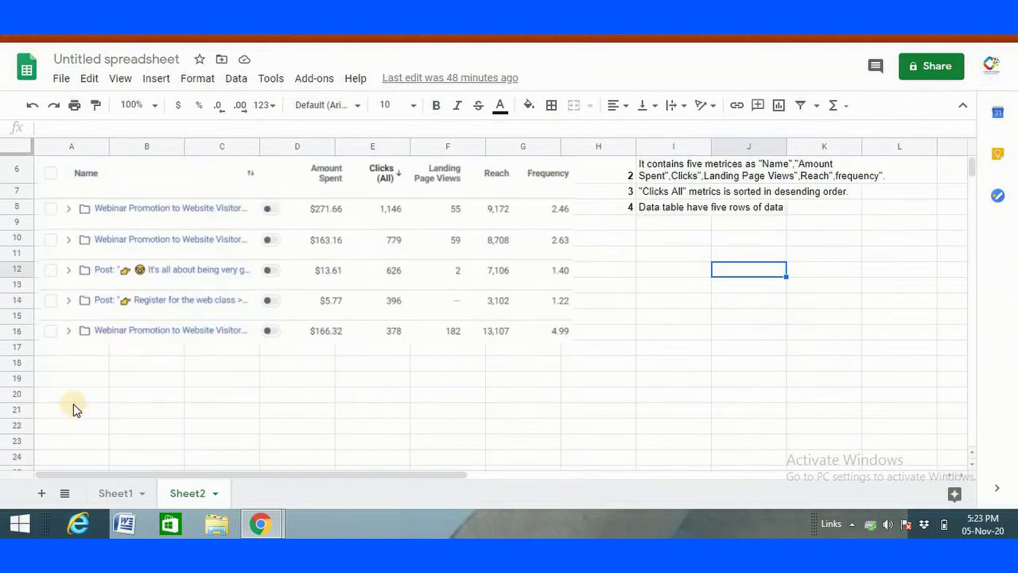
click(74, 401)
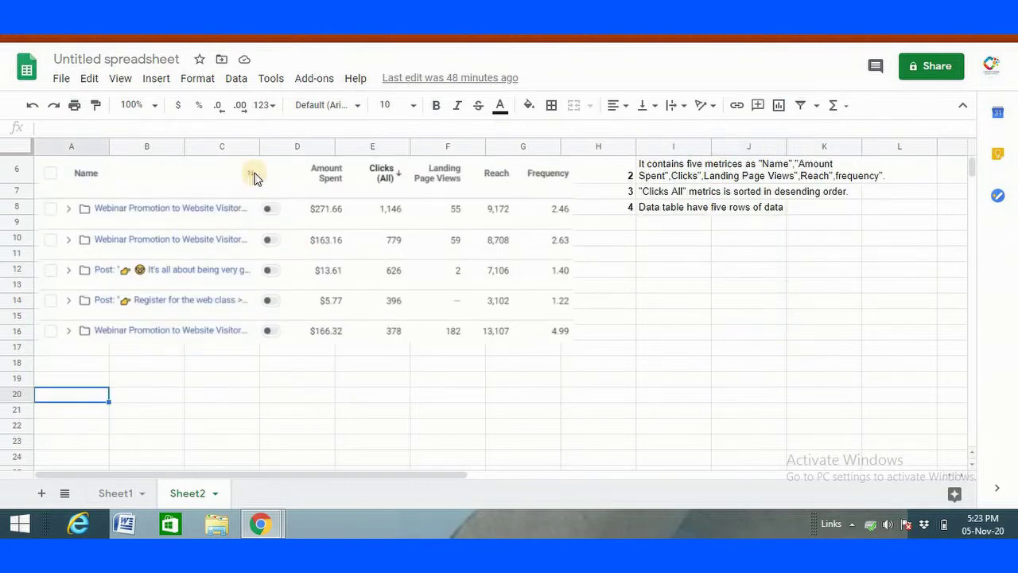
click(312, 77)
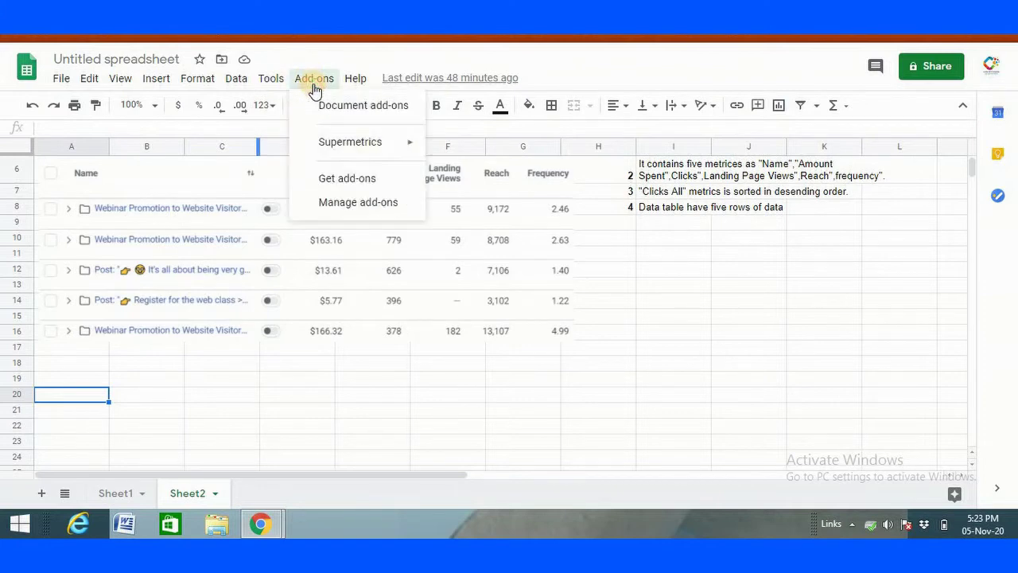
mouse_move(330, 156)
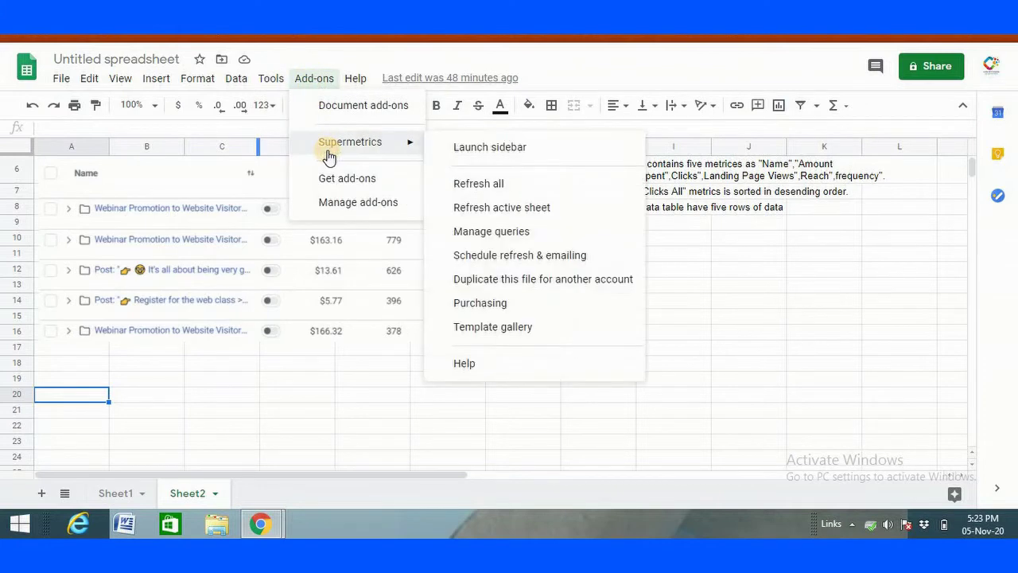
click(467, 148)
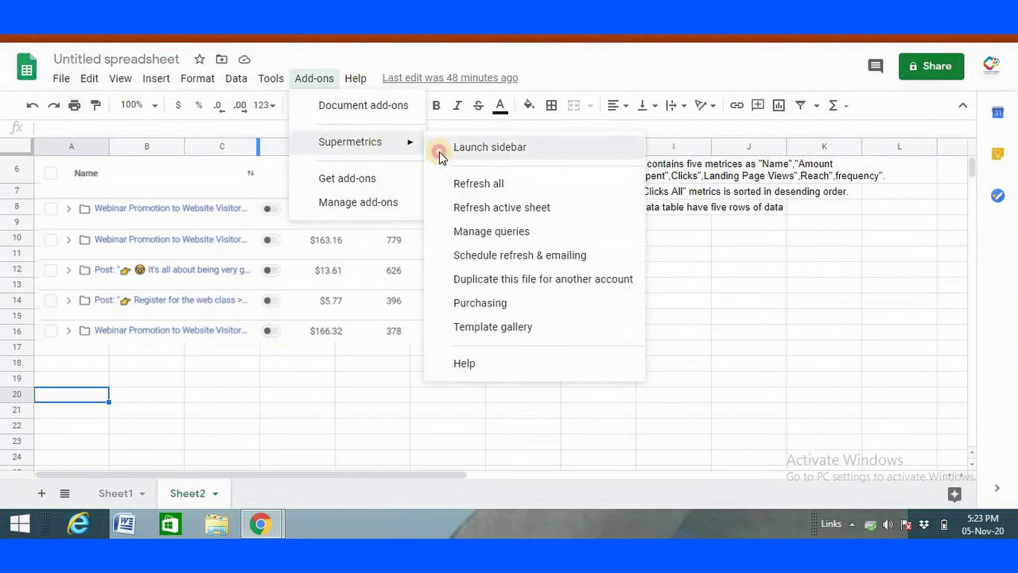
click(443, 155)
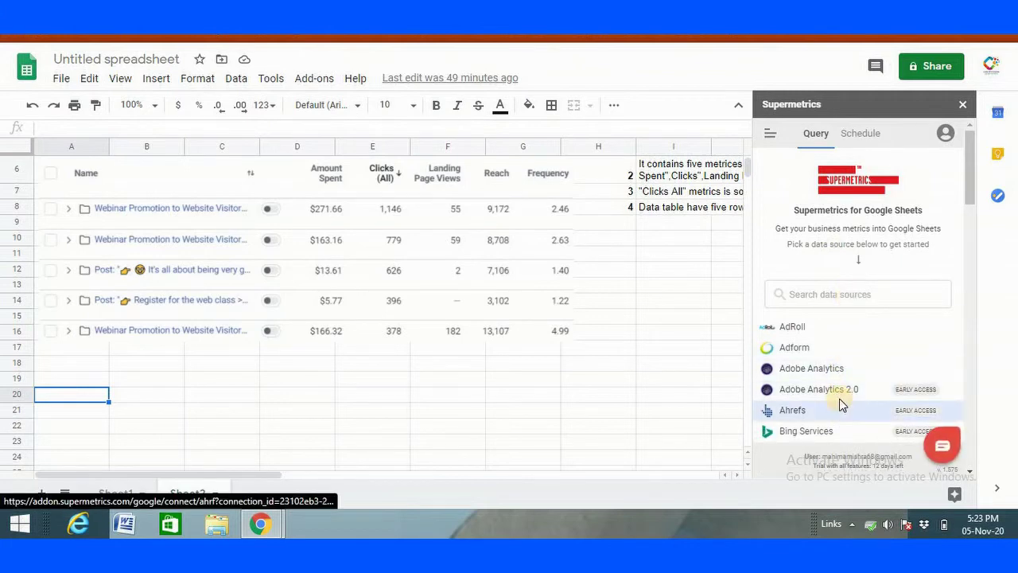
Step: Choose Facebook Ads as the Supermetrics data source
scroll(836, 368, down, 5)
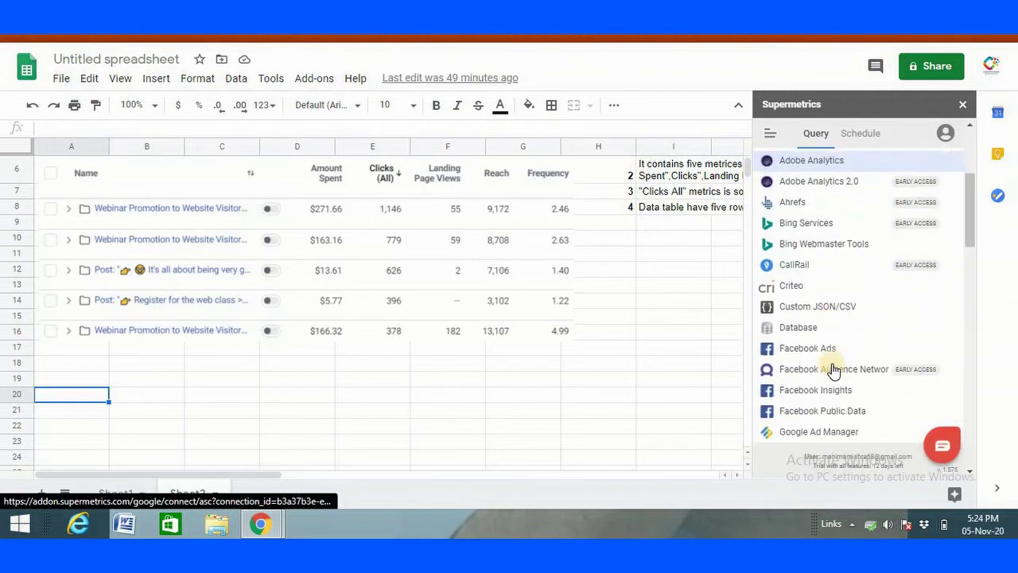
scroll(833, 370, down, 2)
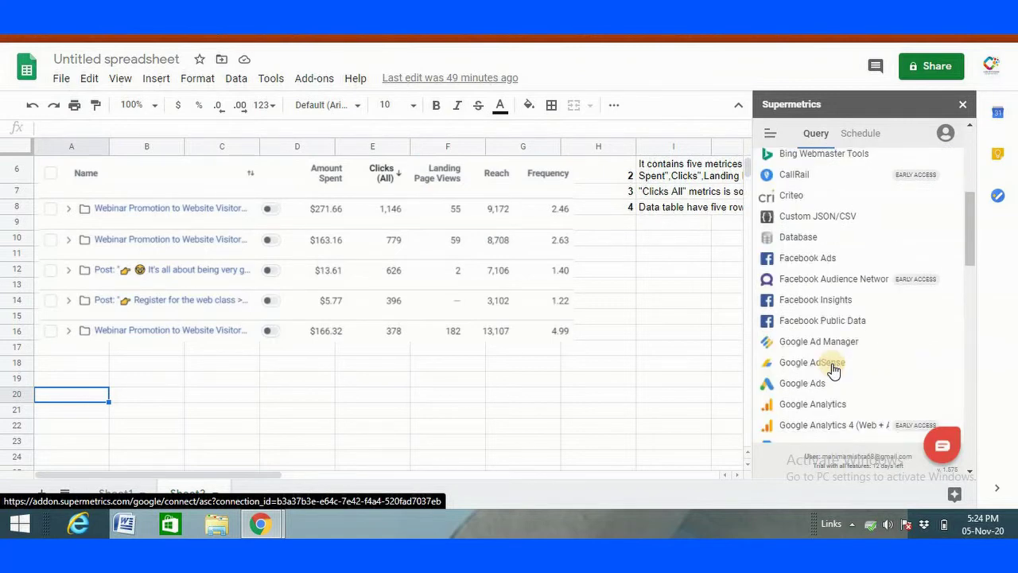
click(830, 259)
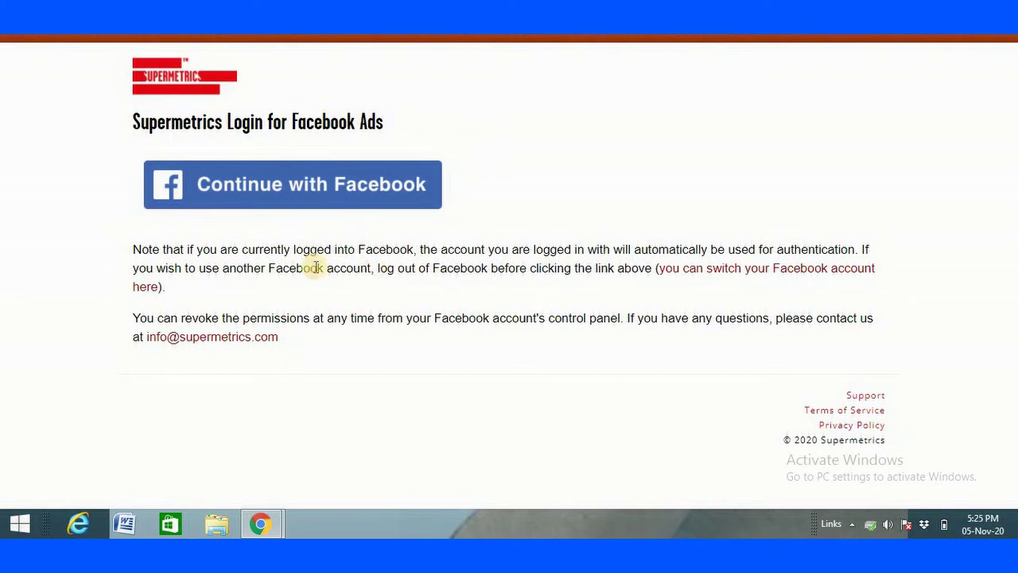
Step: Authorize Supermetrics with the logged-in Facebook account, granting it the E-Gyan page and all requested permissions
click(257, 186)
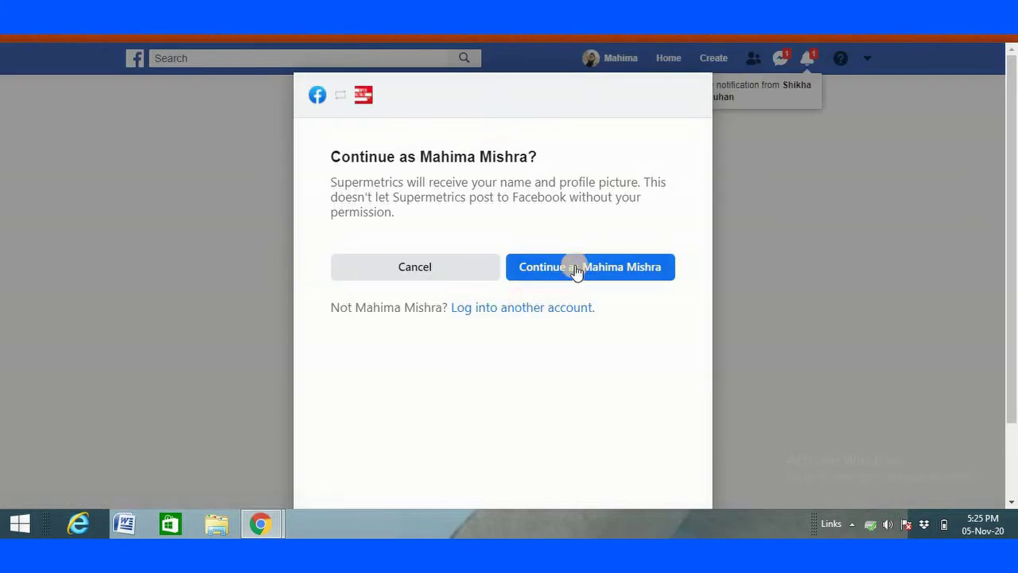
click(576, 270)
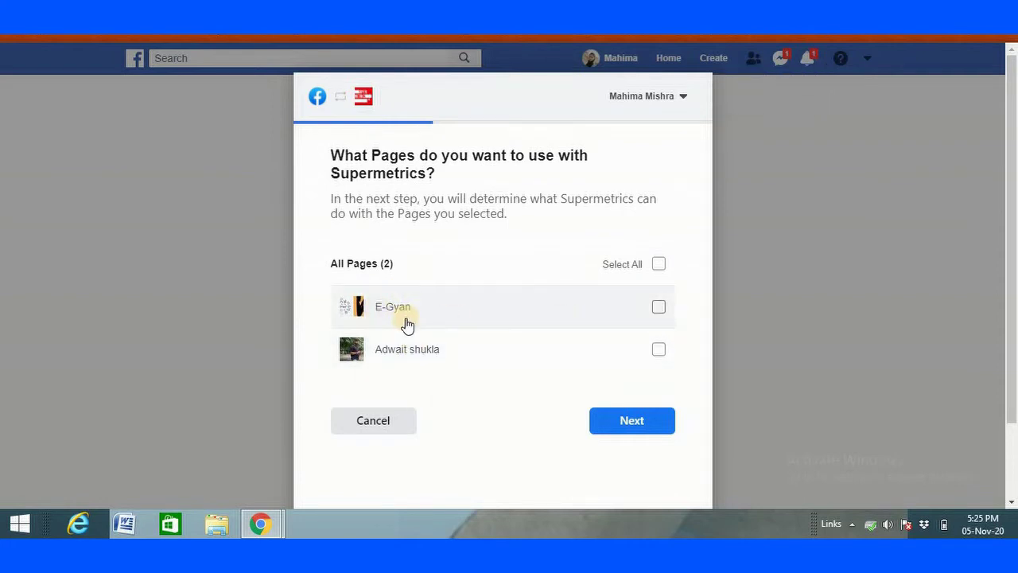
click(659, 309)
click(606, 423)
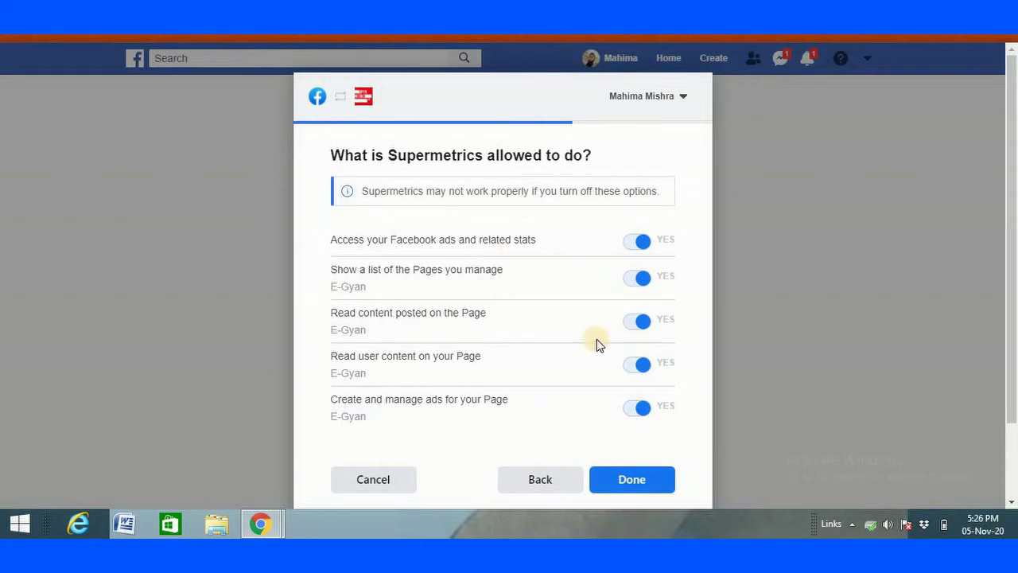
click(632, 480)
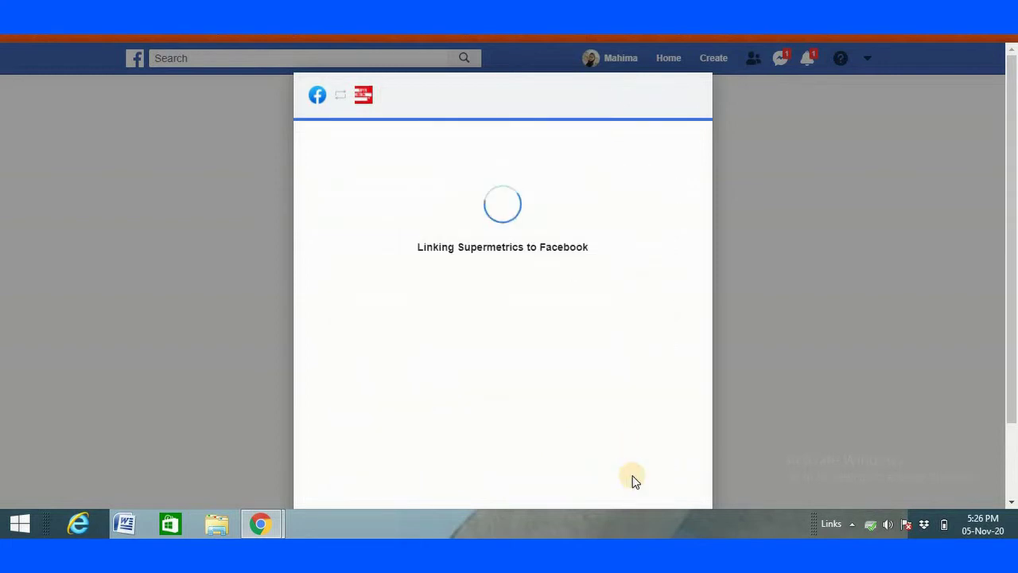
click(480, 289)
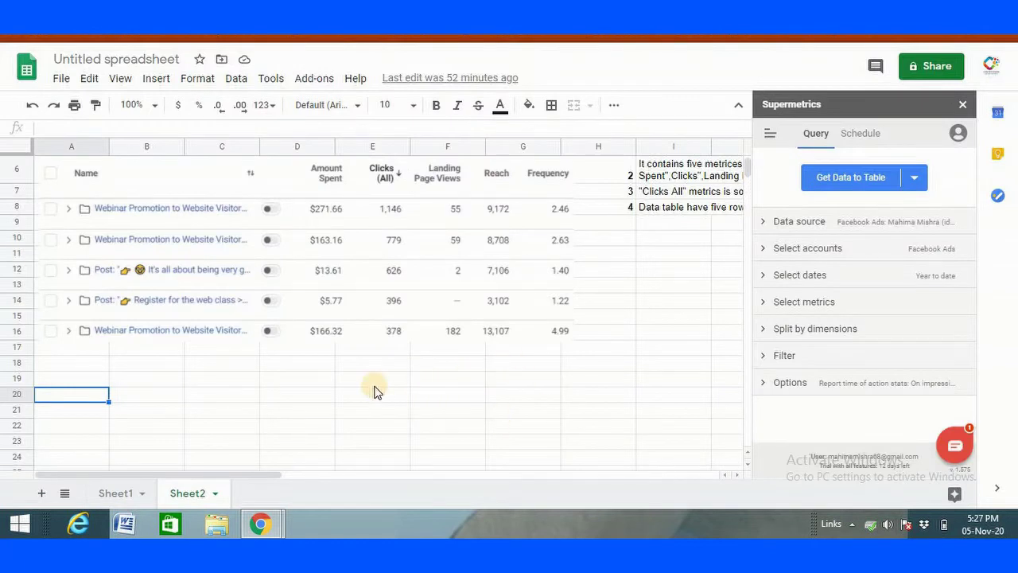
Step: Add the ad account under the account owner's name to the query instead of all accounts
click(806, 251)
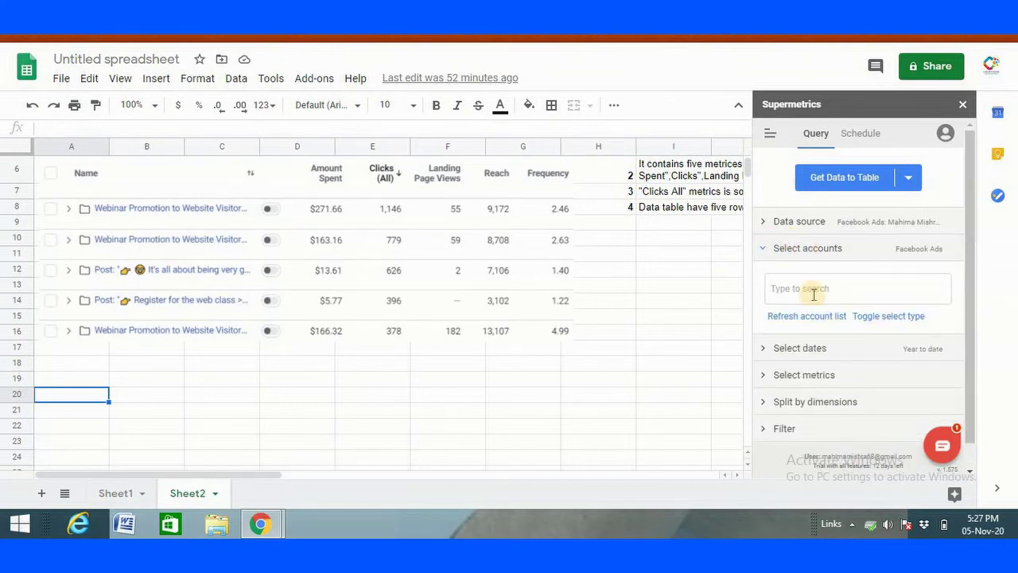
click(812, 294)
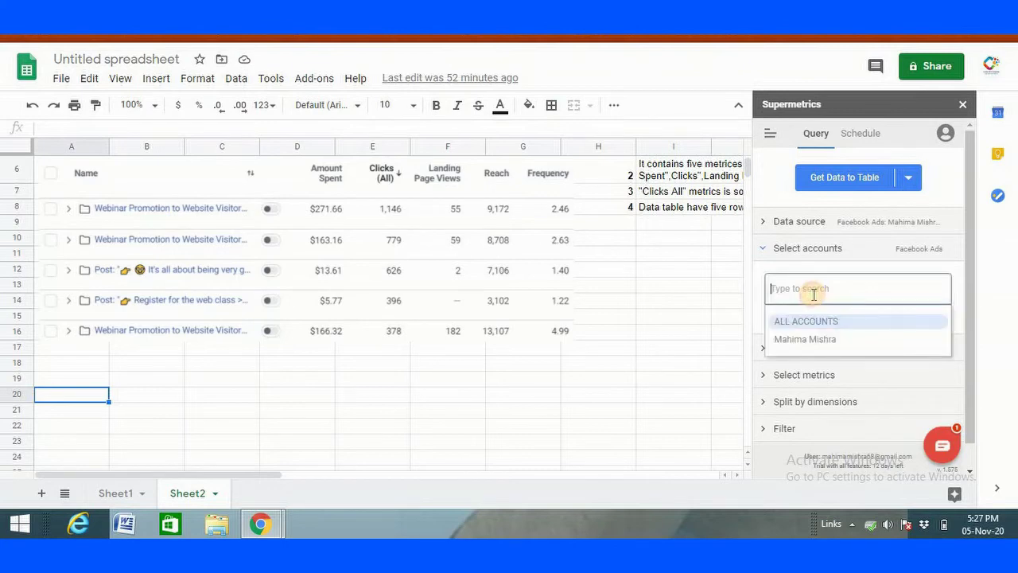
click(797, 342)
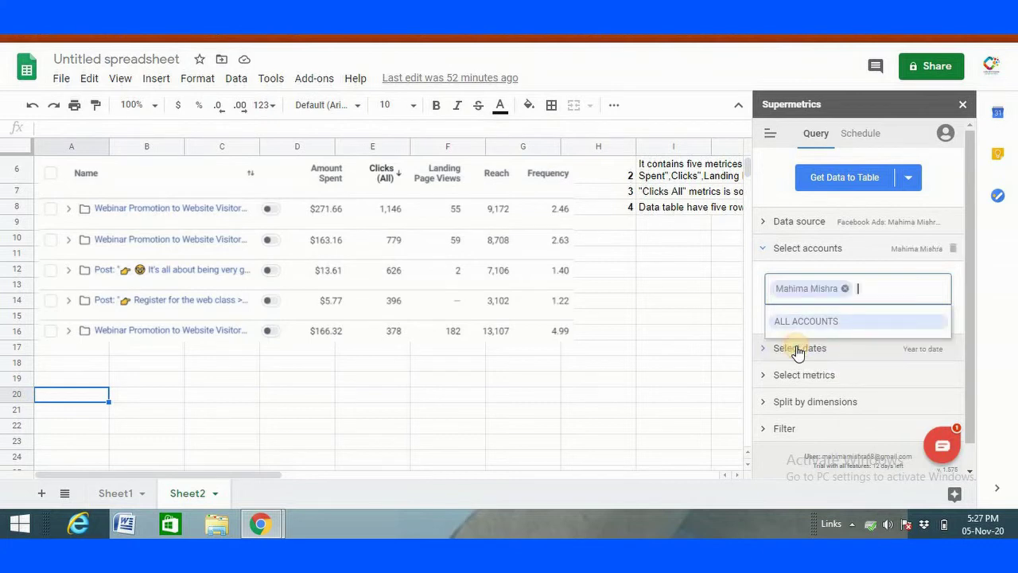
click(674, 317)
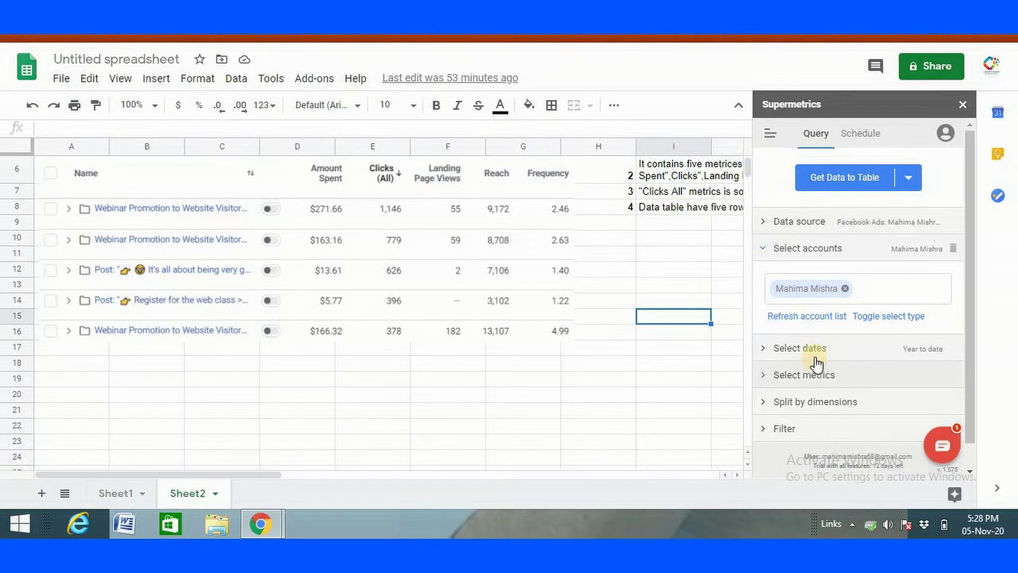
Step: Set the query's dates to a custom date range from 2020-01-01 to 2020-11-05
click(813, 350)
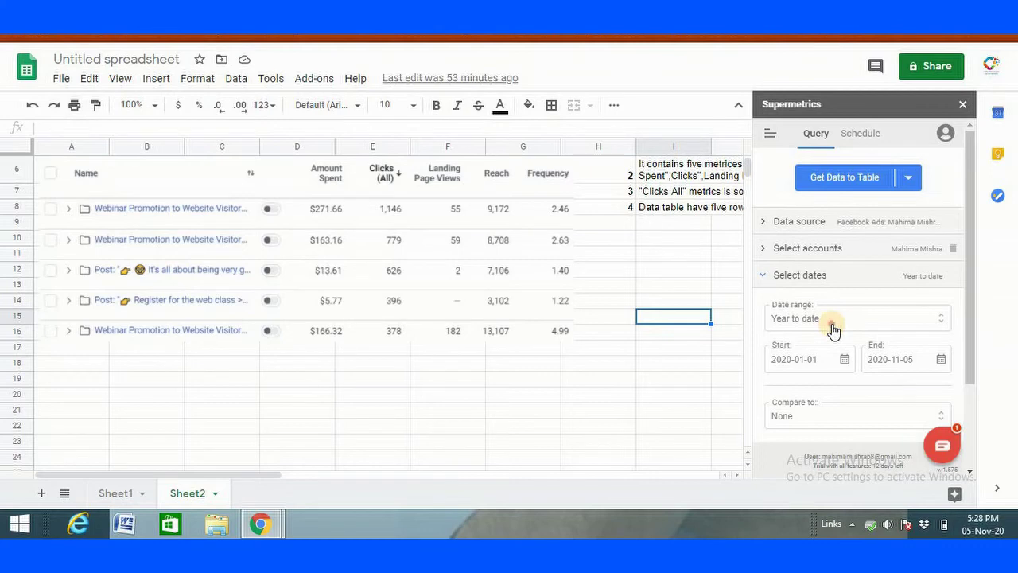
click(832, 319)
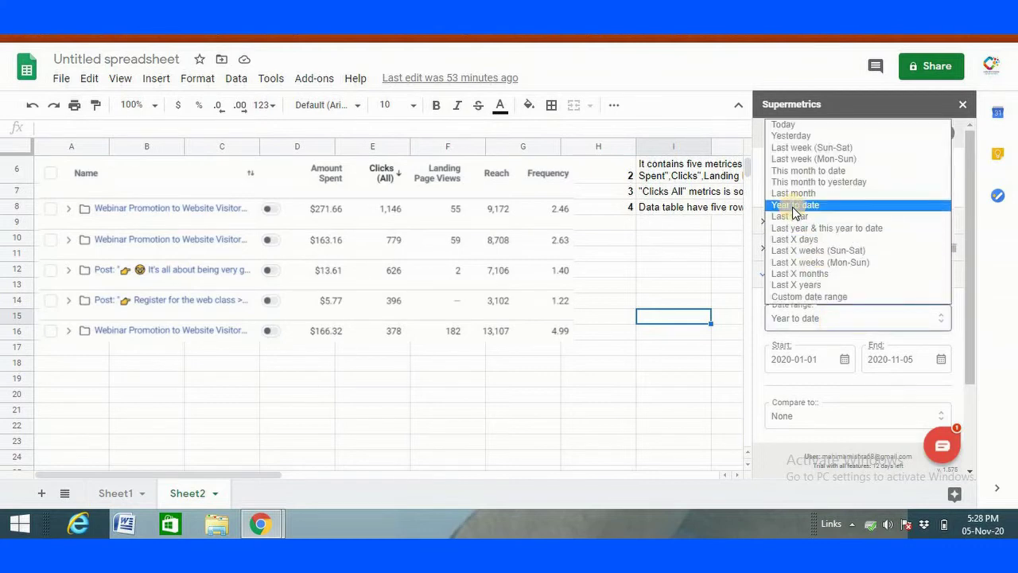
click(827, 296)
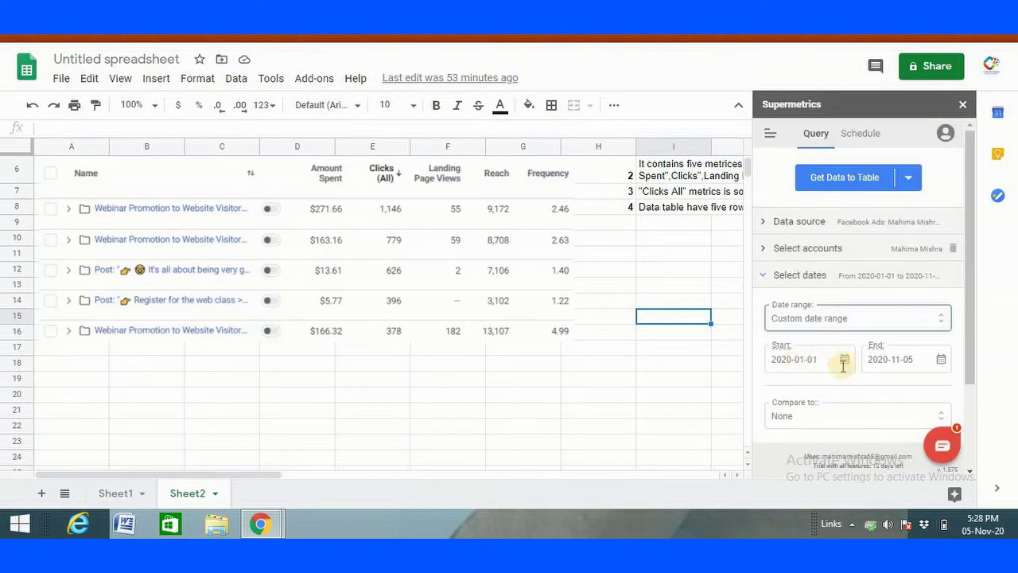
click(824, 365)
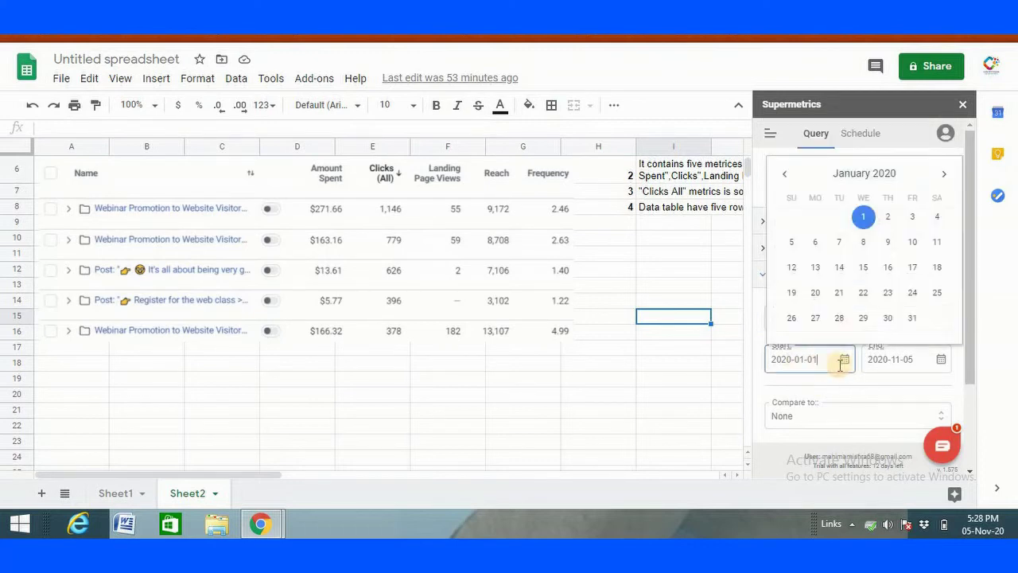
click(860, 220)
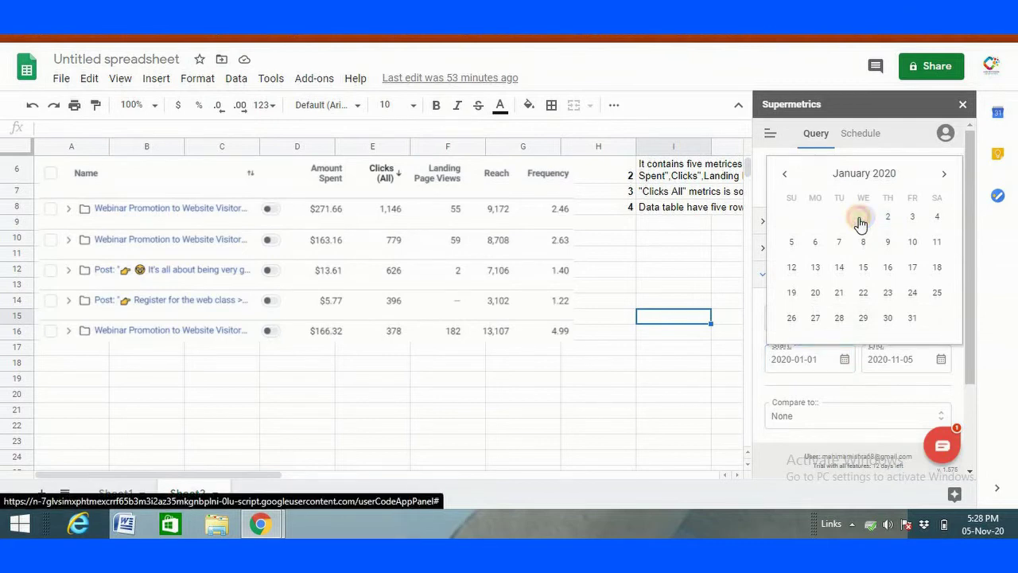
click(941, 359)
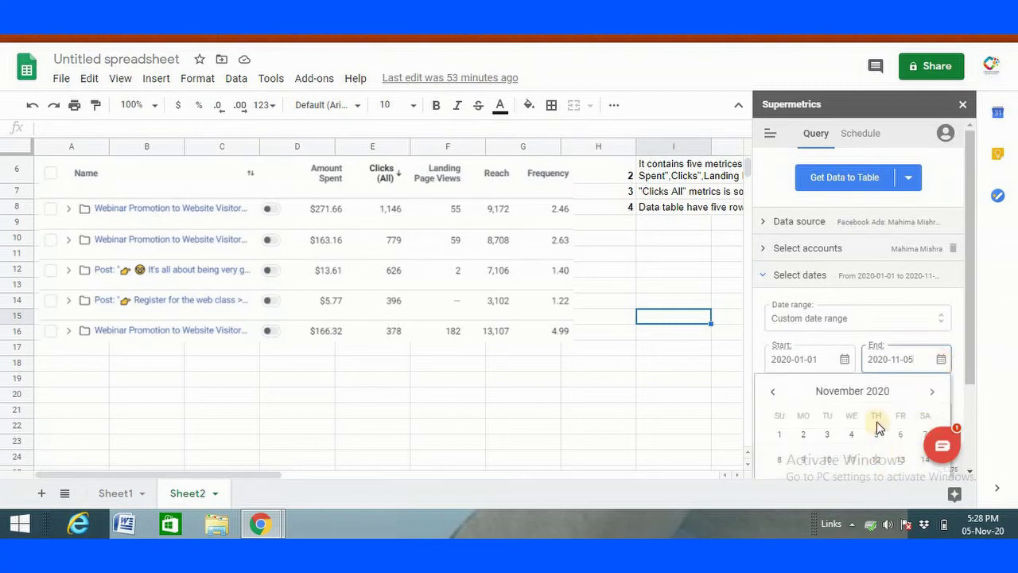
scroll(878, 428, down, 1)
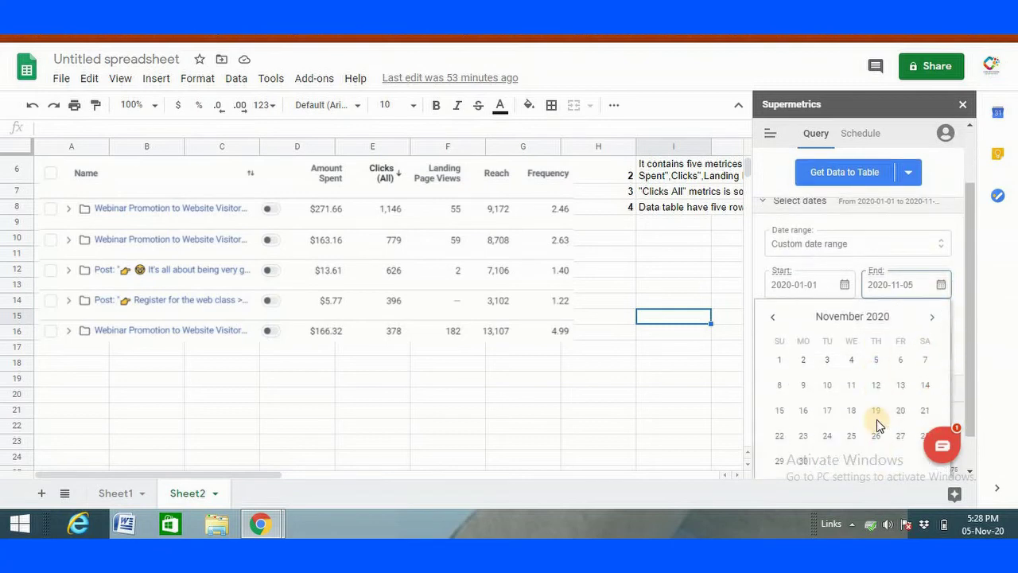
click(876, 363)
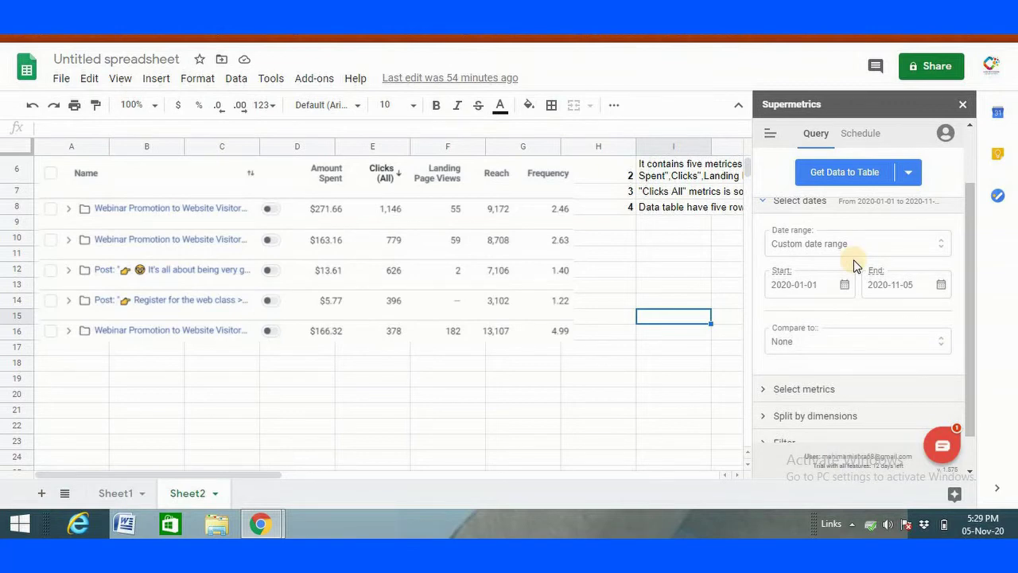
Step: Add the metrics Amount spent and Clicks (all) to the query
click(818, 390)
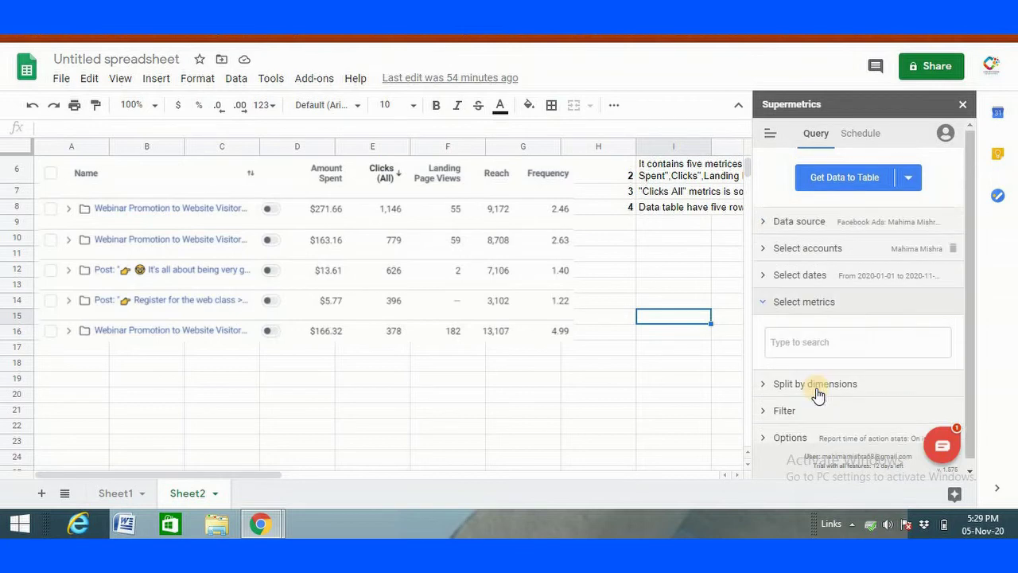
click(840, 337)
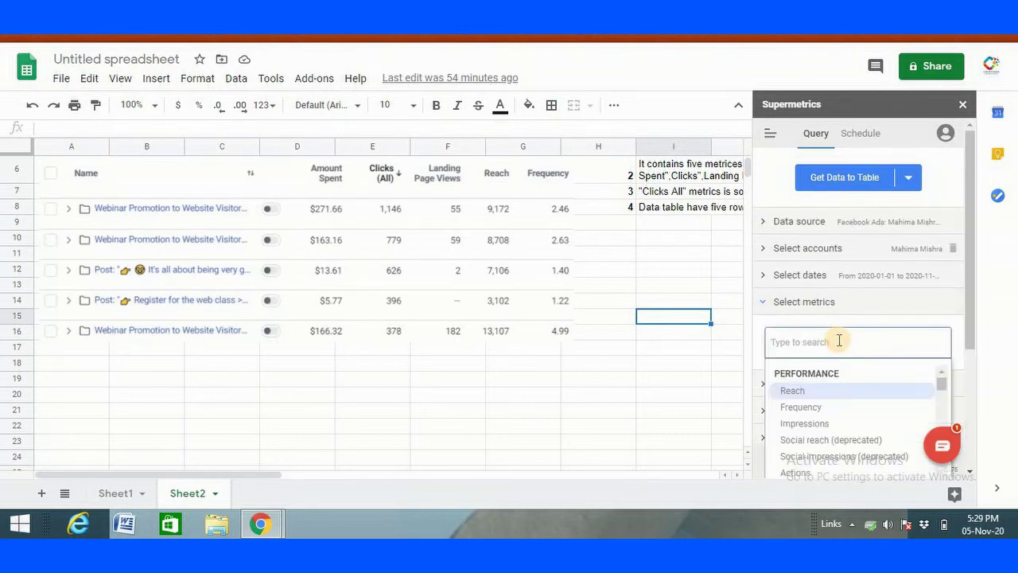
text(a)
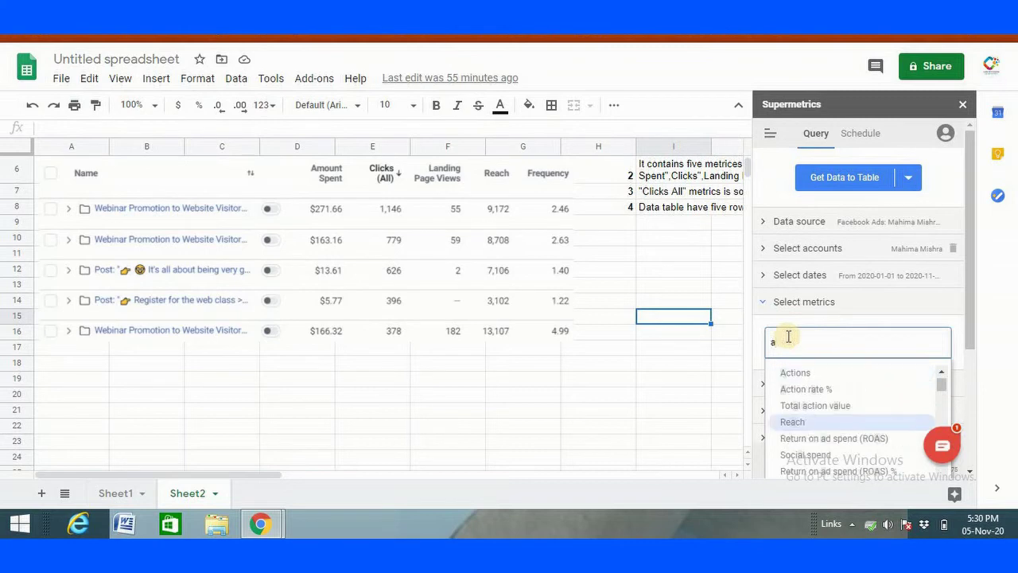
text(mount)
click(804, 391)
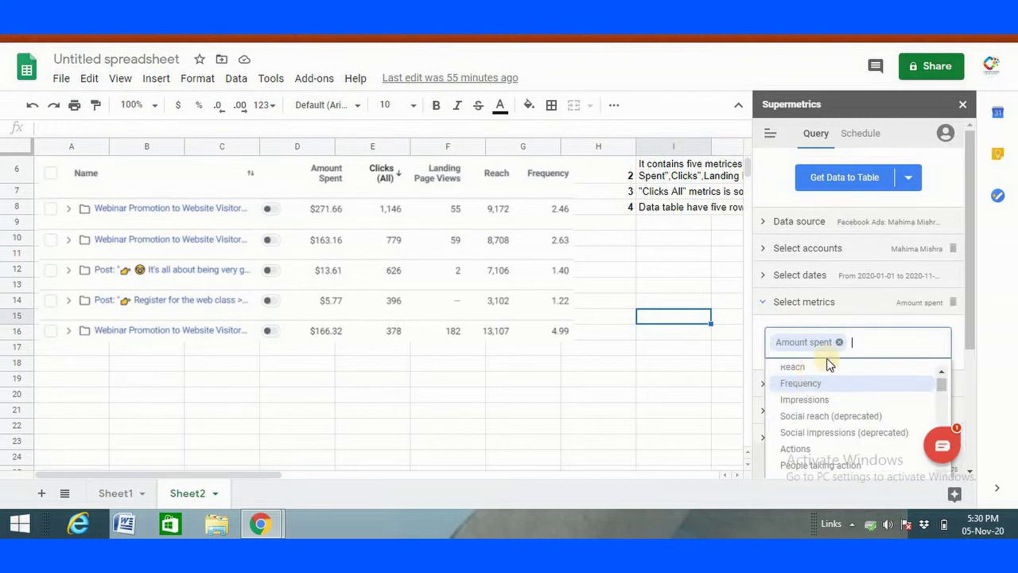
text(cli)
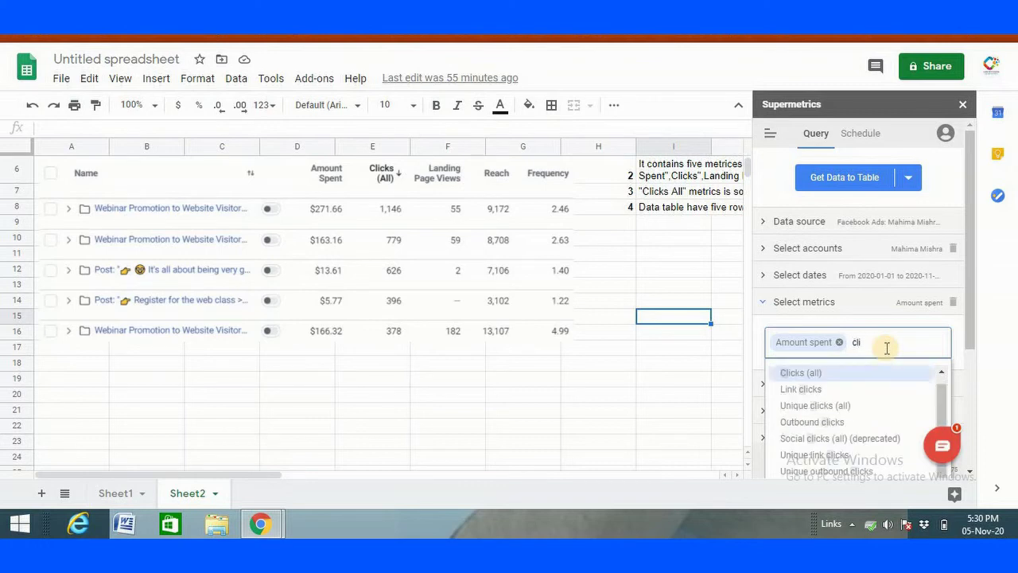
click(836, 371)
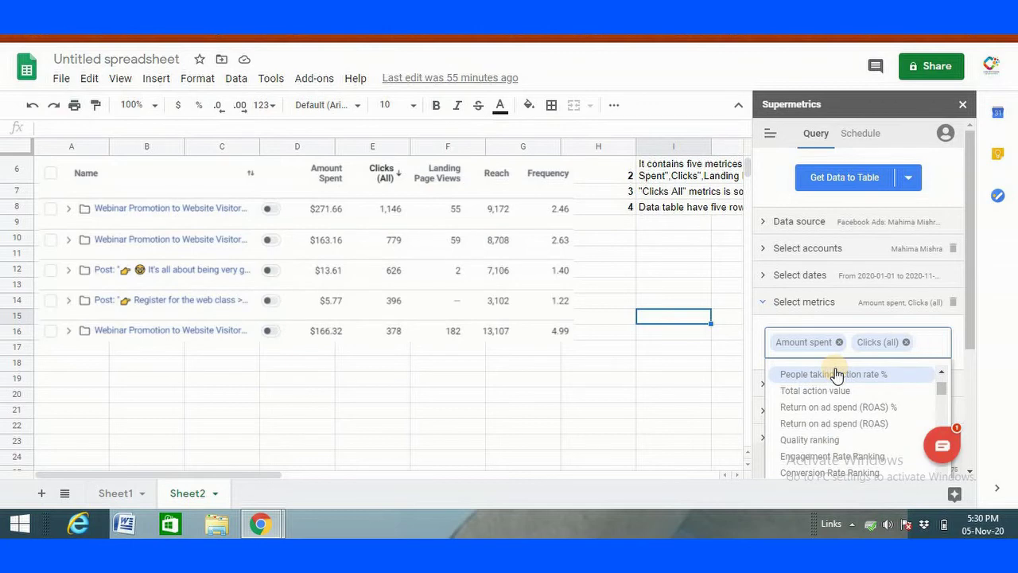
Step: Add Landing page views, Reach and Frequency to the query's metrics
text(lan)
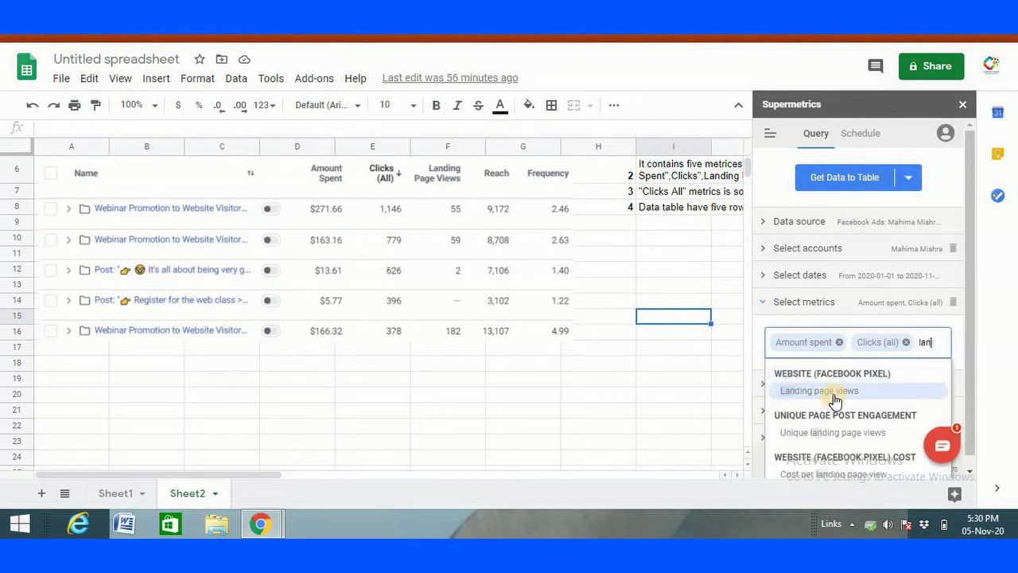
click(833, 390)
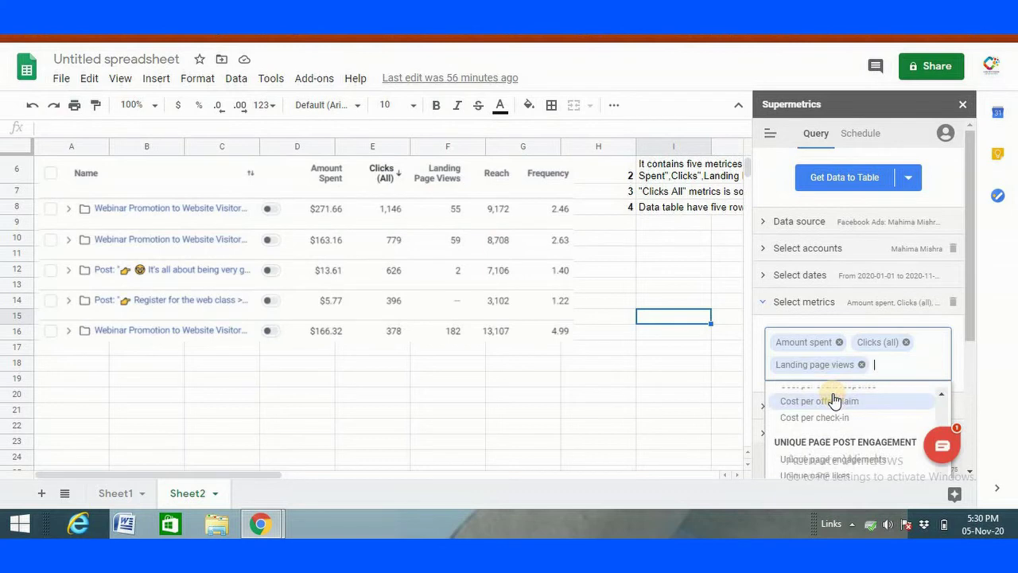
text(re)
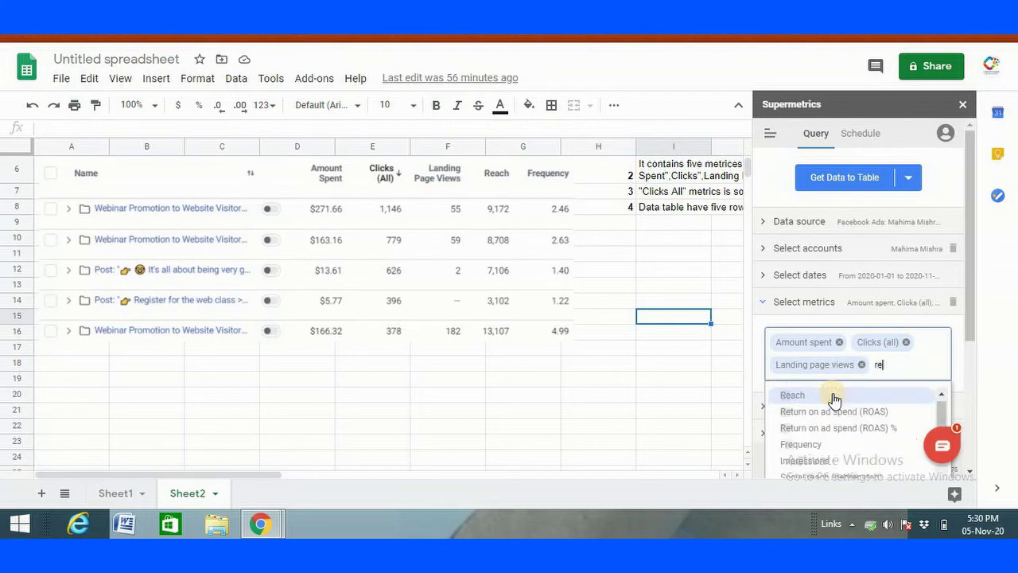
click(833, 397)
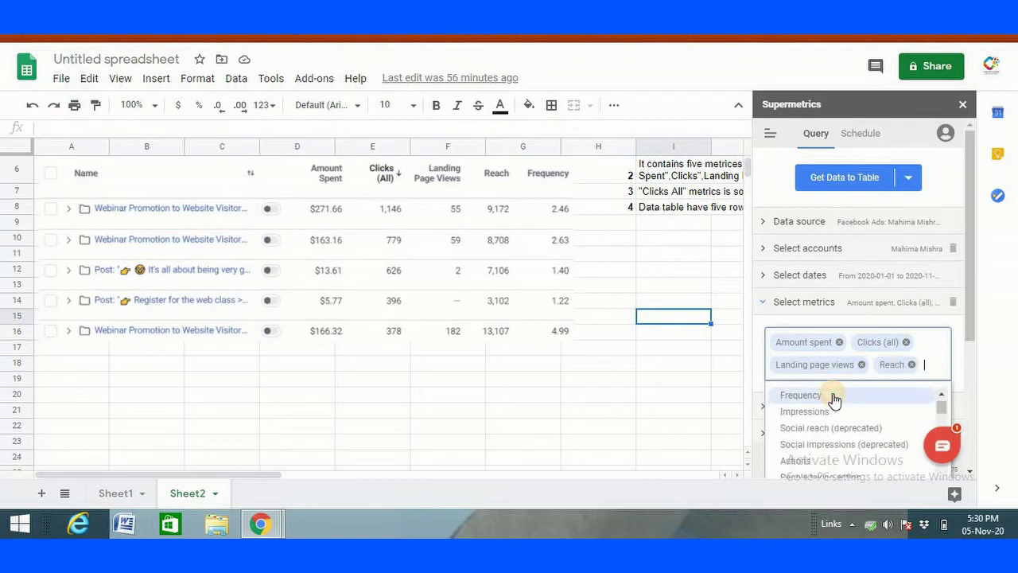
text(fre)
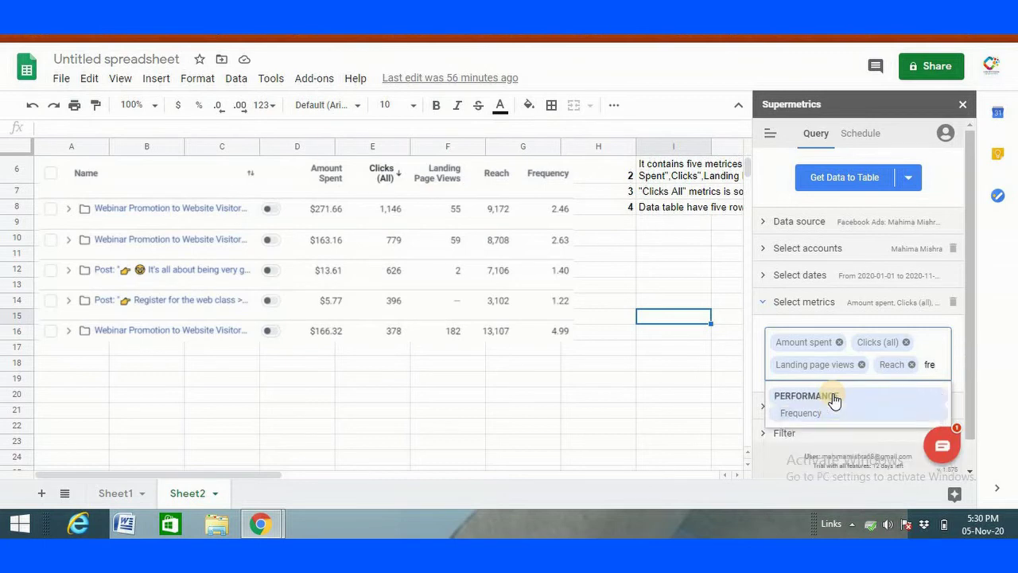
click(832, 413)
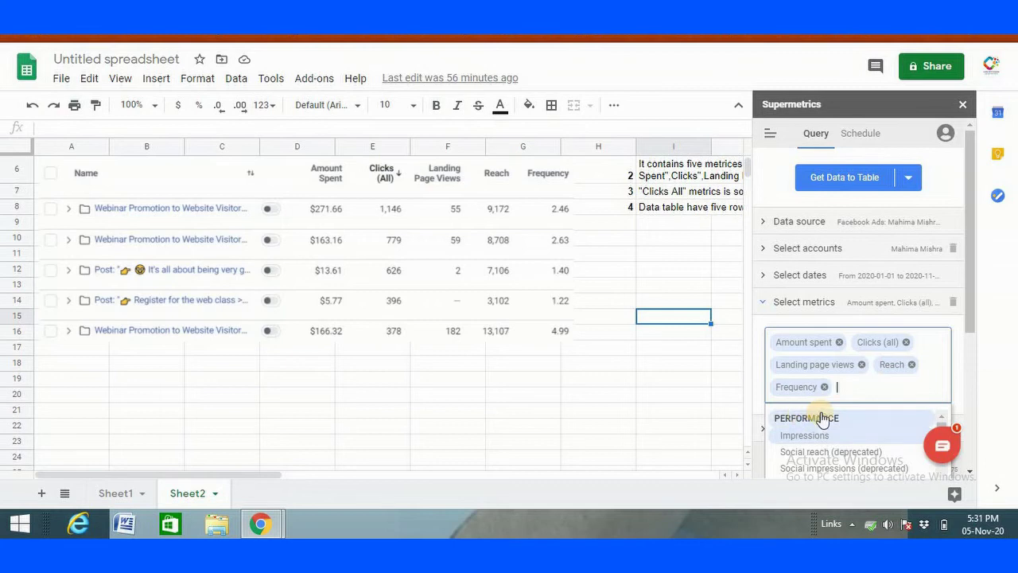
scroll(835, 410, down, 2)
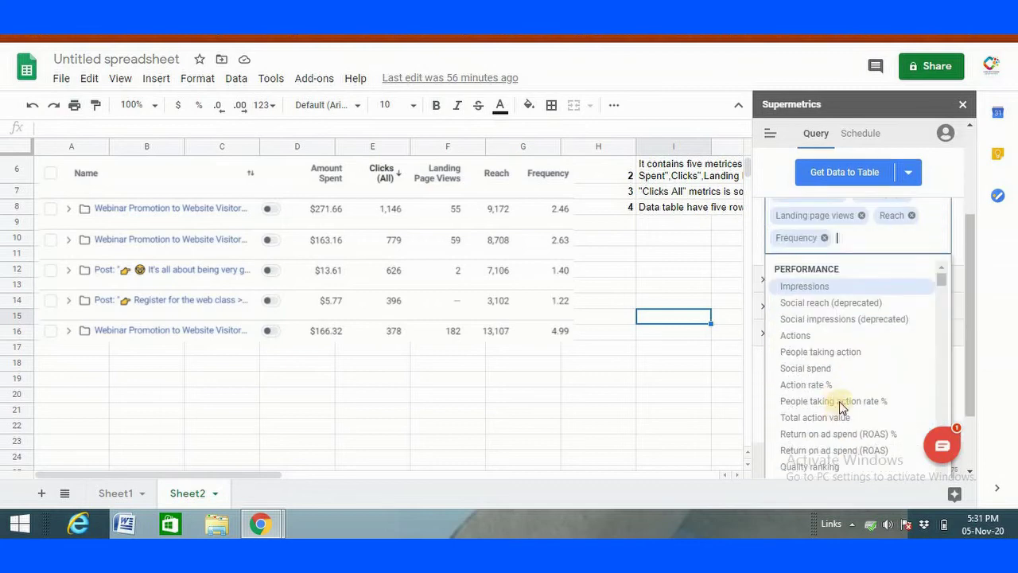
click(660, 394)
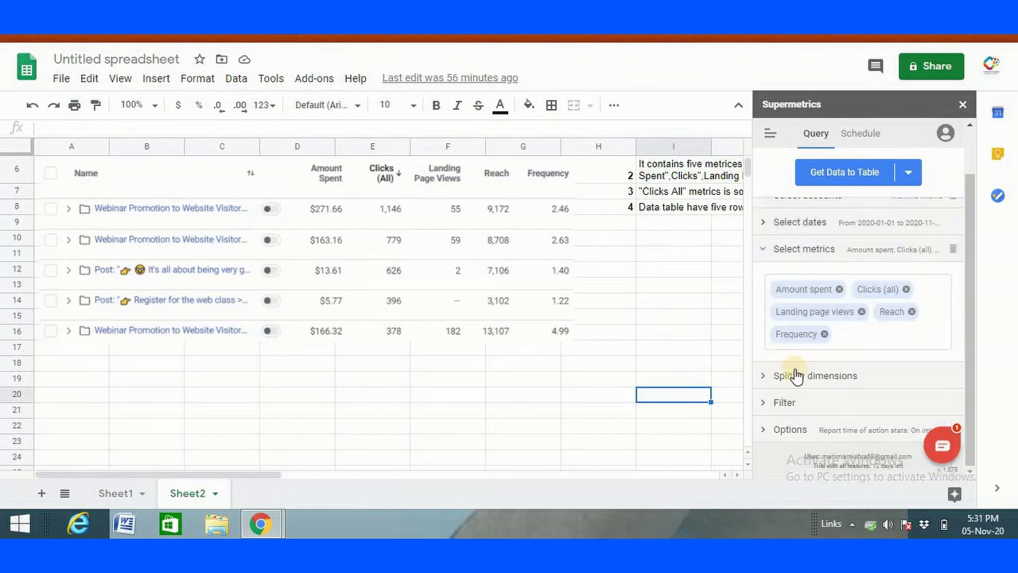
Step: Split the query's results to rows by the Campaign name dimension
click(841, 375)
scroll(840, 377, down, 1)
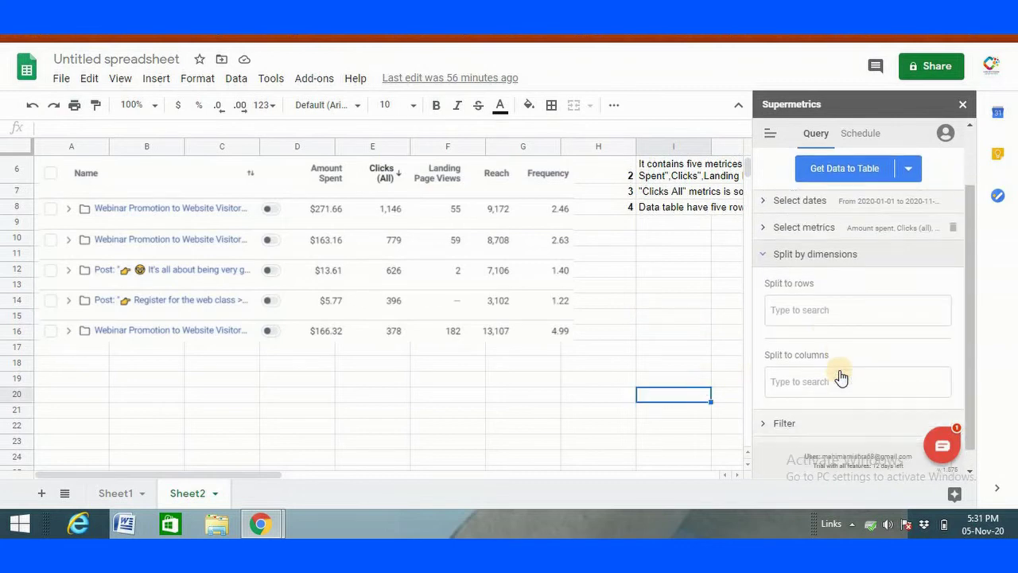
click(819, 309)
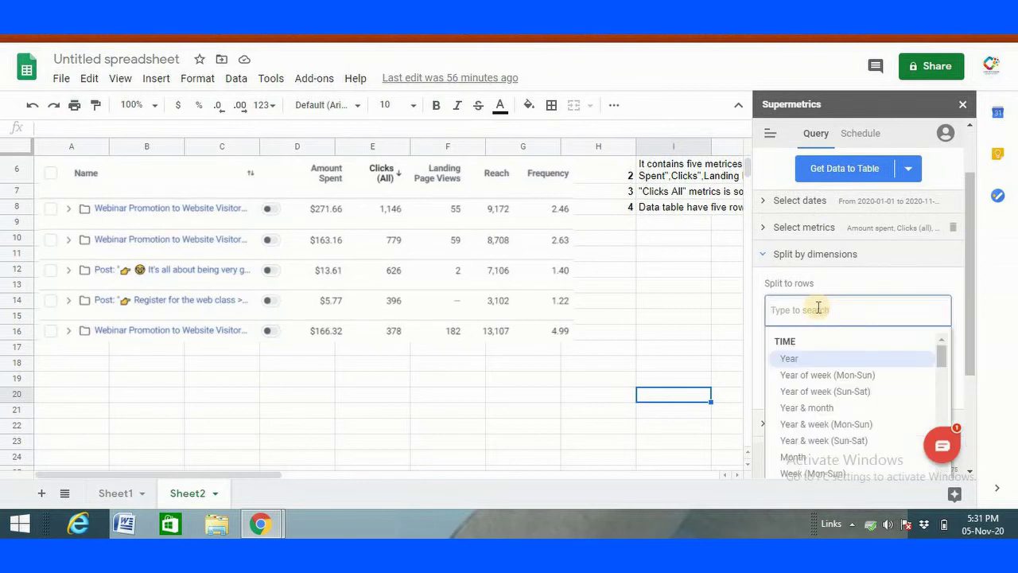
text(cam)
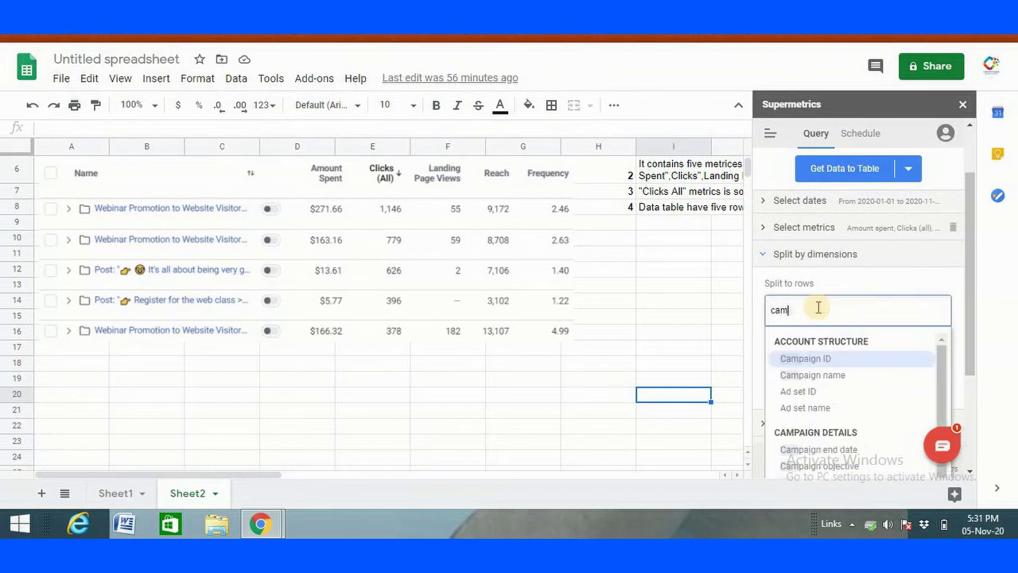
click(826, 375)
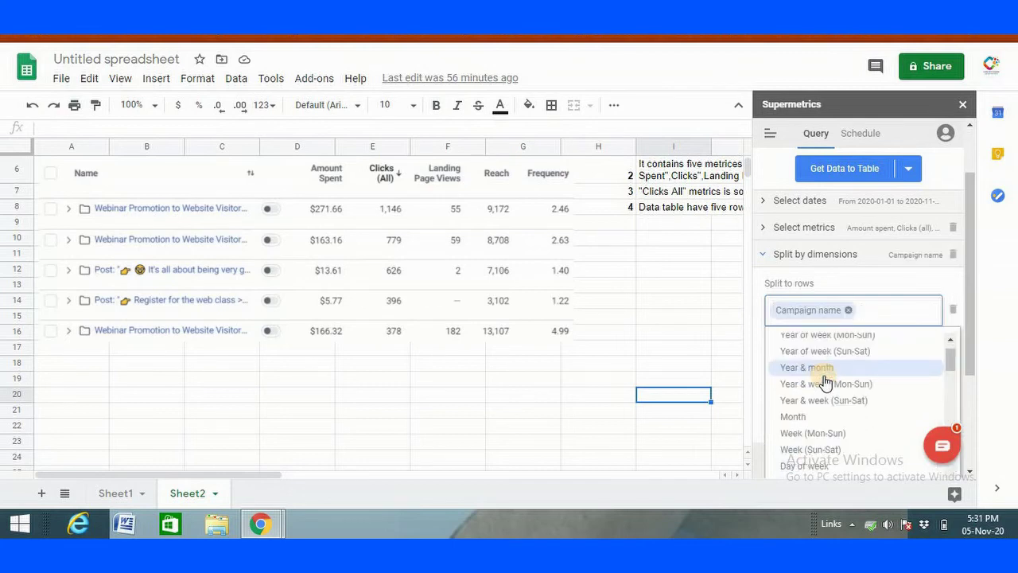
click(716, 349)
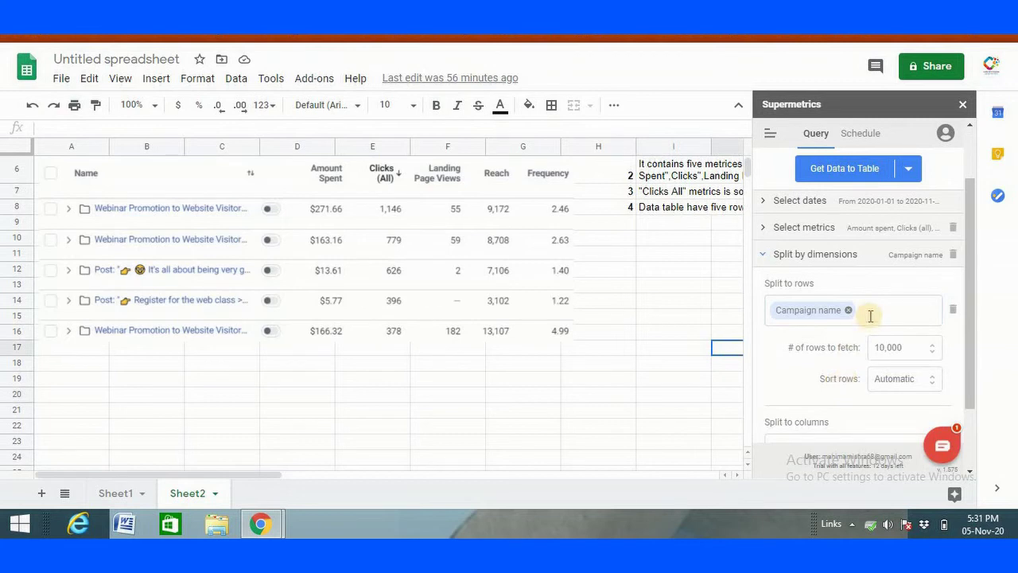
click(873, 380)
click(865, 312)
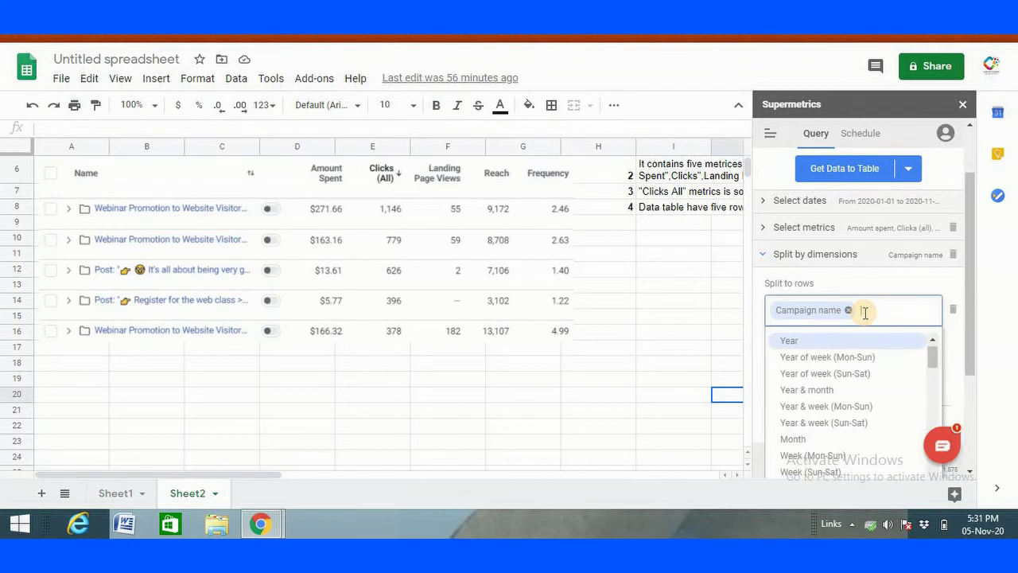
click(726, 318)
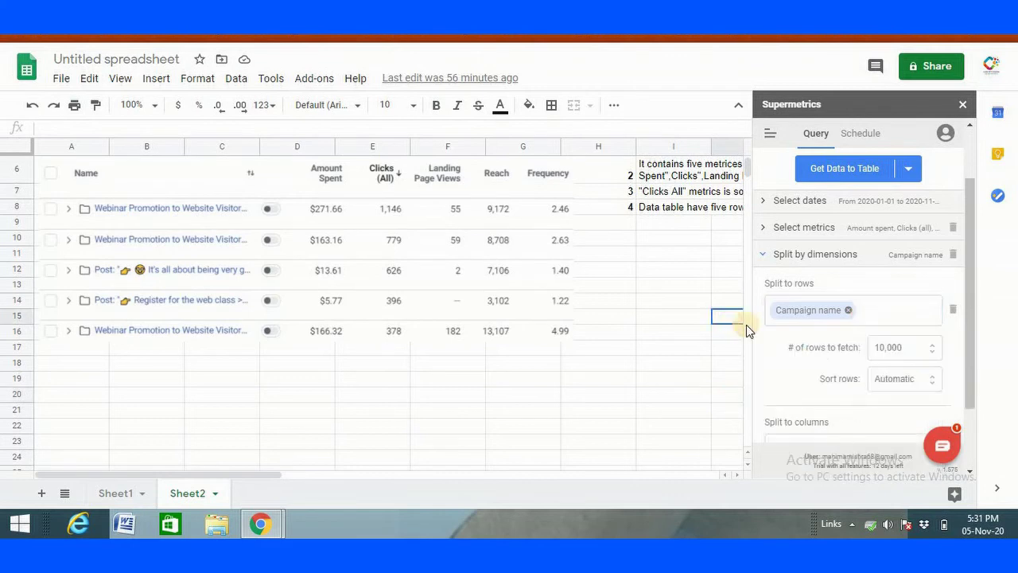
Step: Limit the row split to 5 fetched rows and sort them by Clicks (all) in descending order
scroll(874, 343, down, 1)
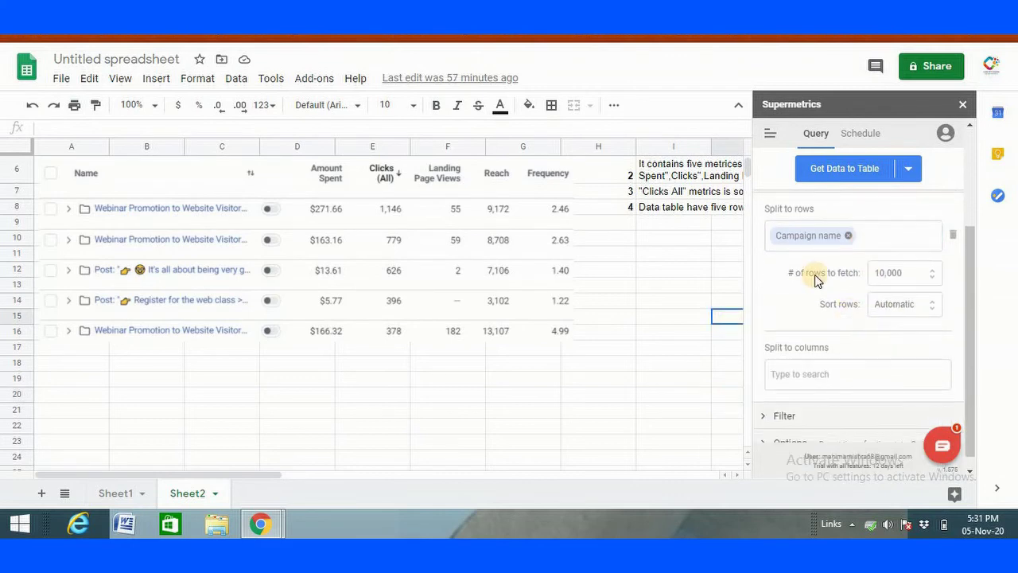
click(912, 273)
click(900, 291)
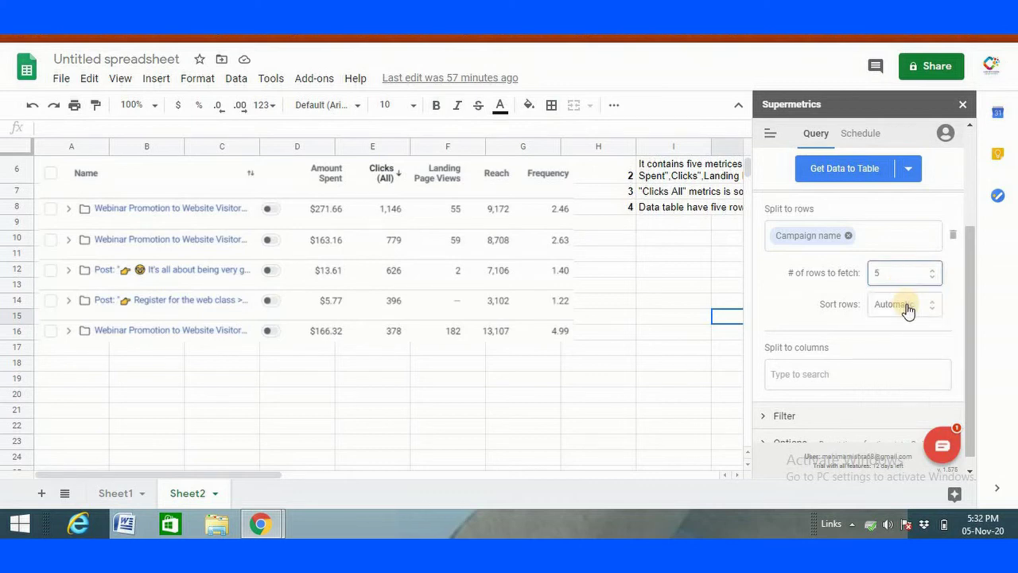
click(907, 306)
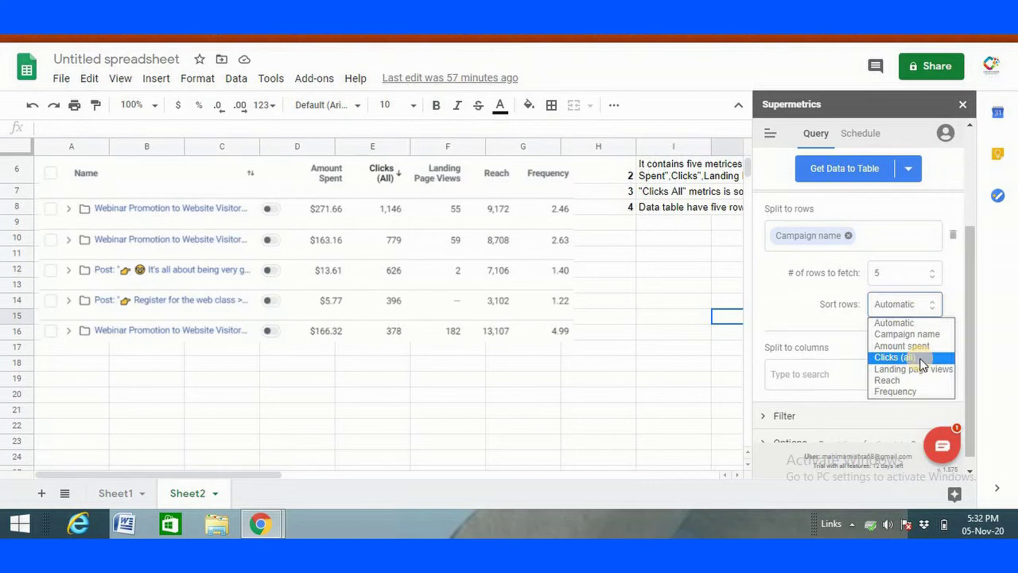
click(920, 359)
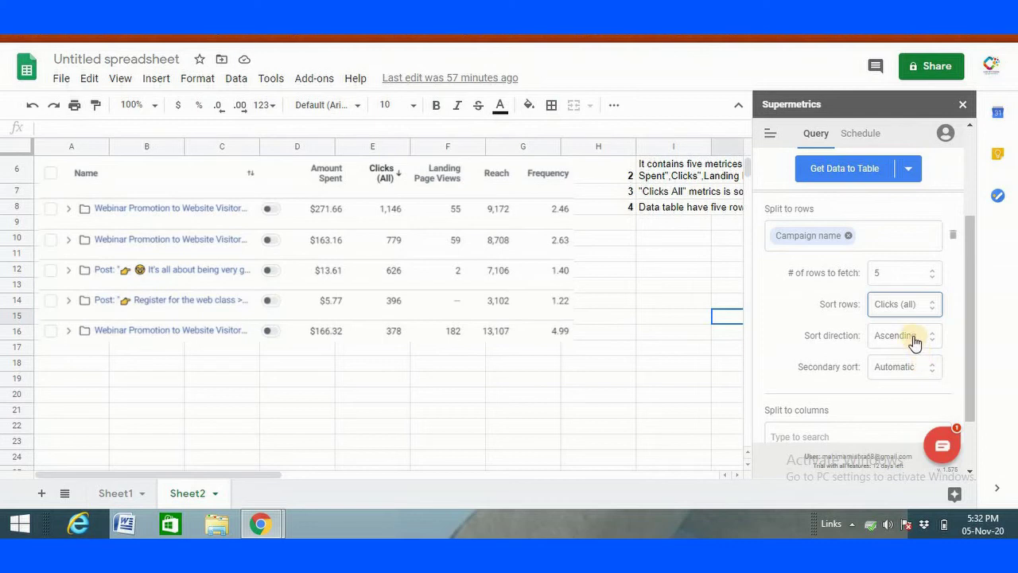
click(915, 341)
click(918, 366)
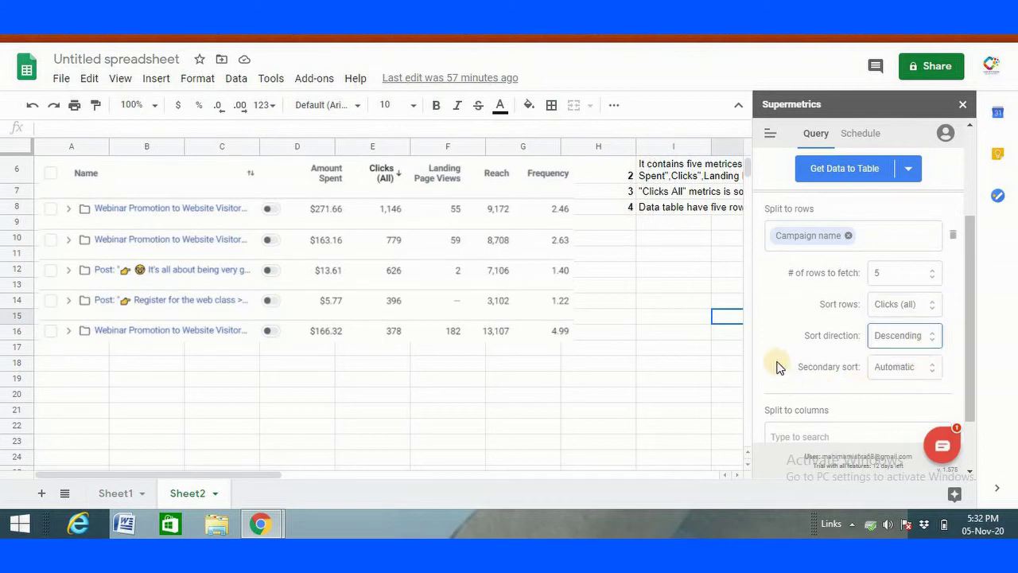
Step: Set the conversion window in the query options to 1 d click
scroll(777, 367, down, 1)
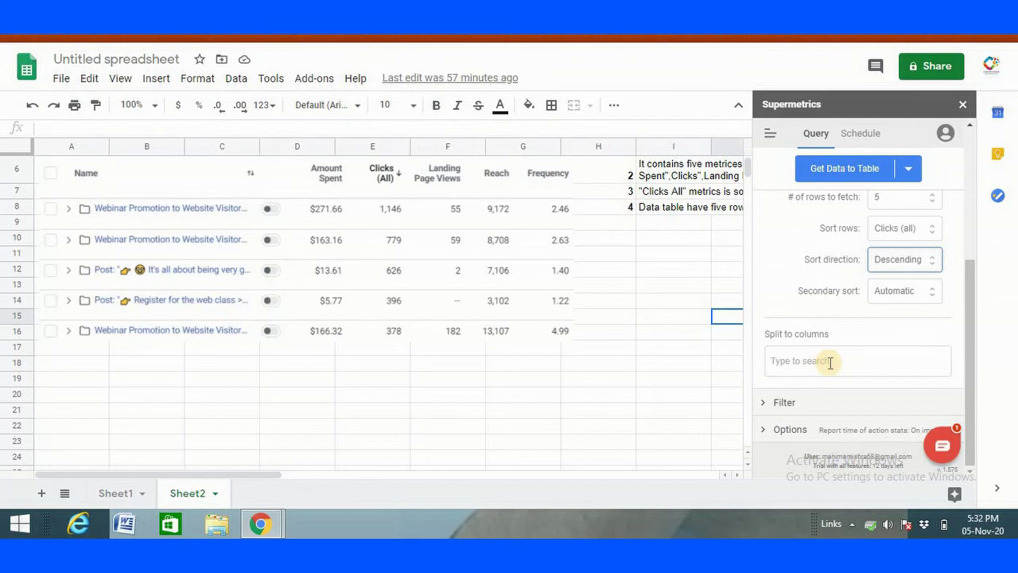
click(819, 428)
scroll(827, 398, down, 2)
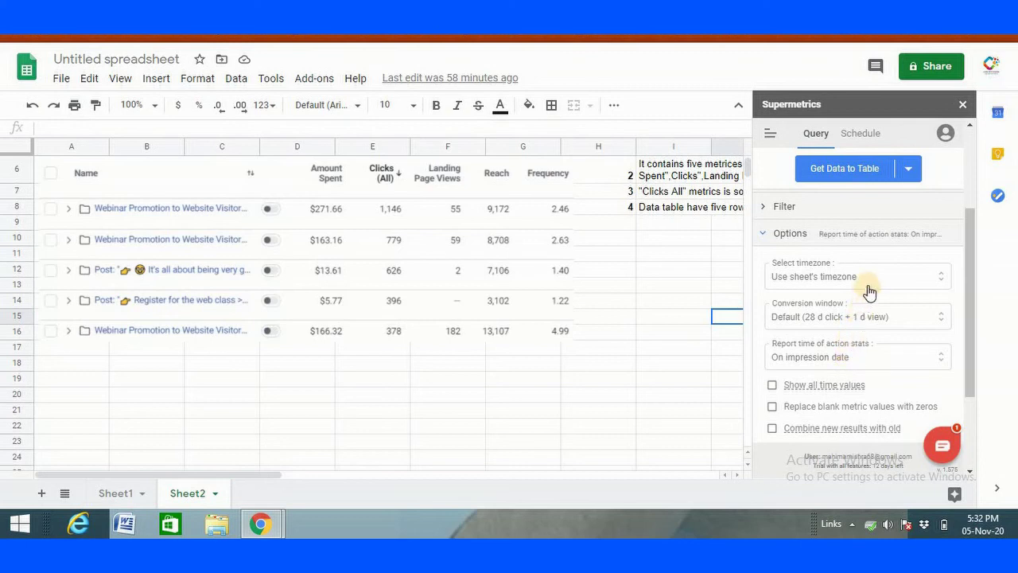
click(882, 317)
click(828, 370)
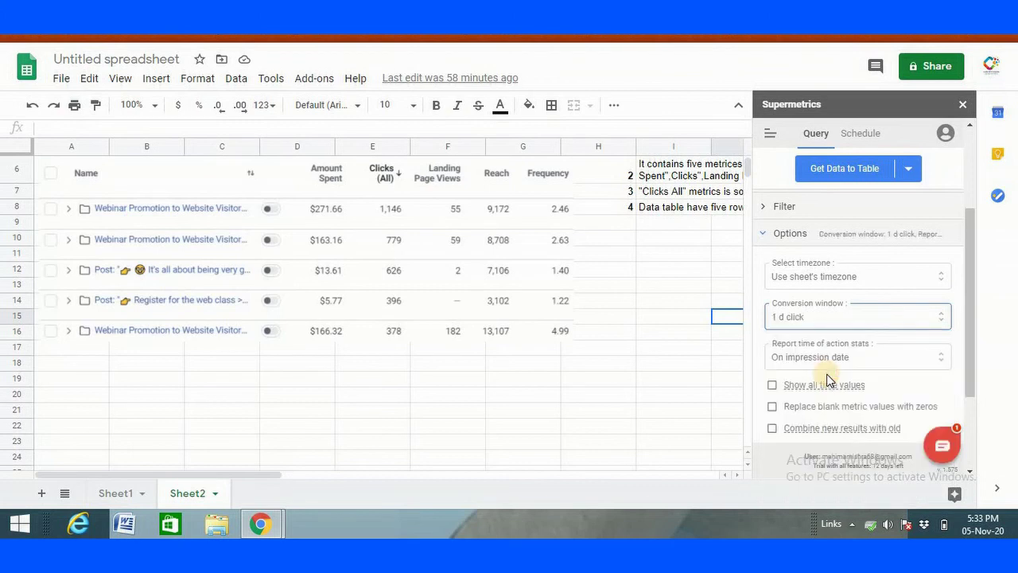
Step: Run the query with cell I18 of Sheet2 as the insertion point for the data table
click(701, 364)
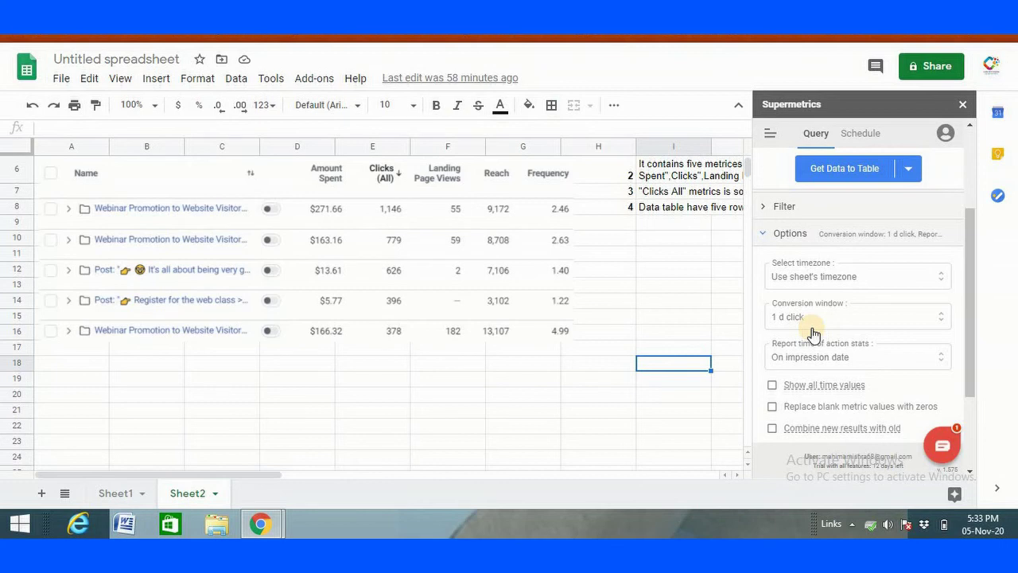
scroll(813, 334, down, 2)
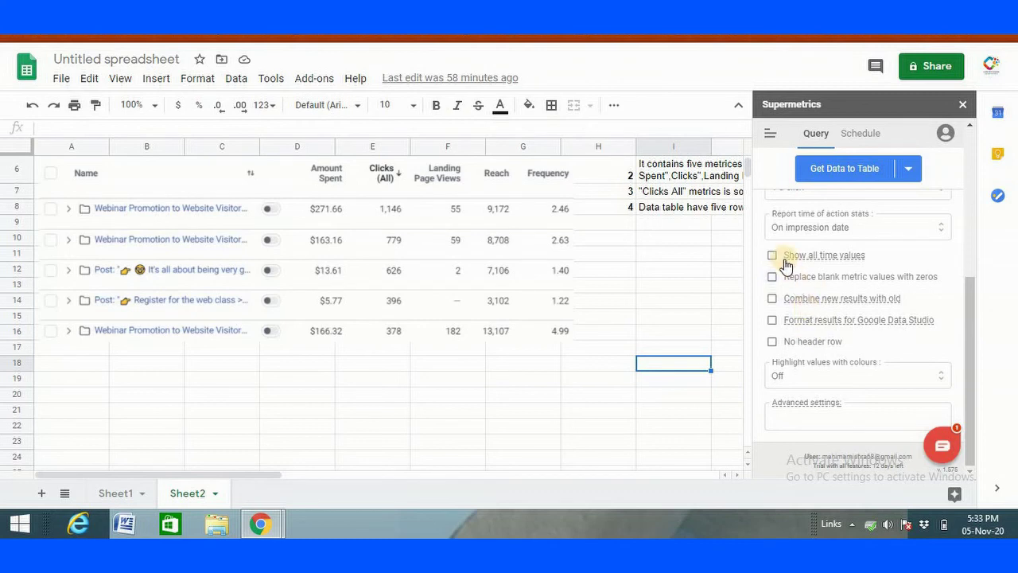
scroll(847, 280, up, 3)
scroll(850, 263, up, 2)
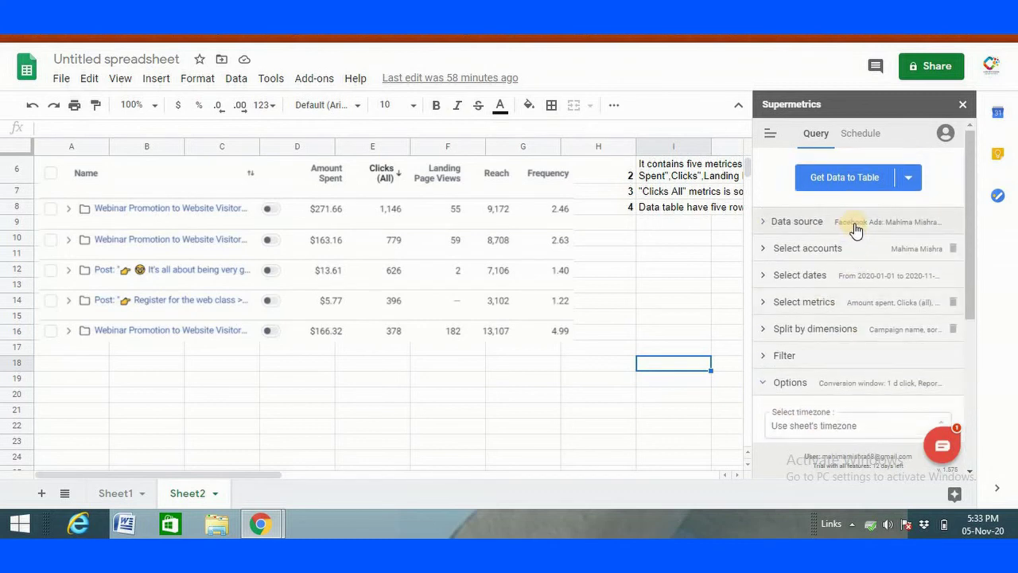
click(837, 183)
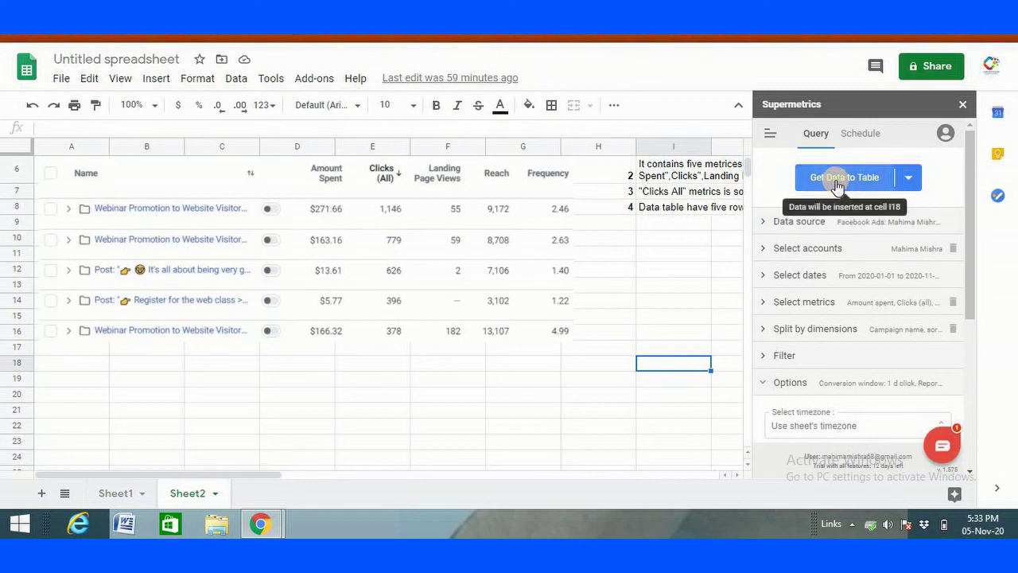
click(837, 183)
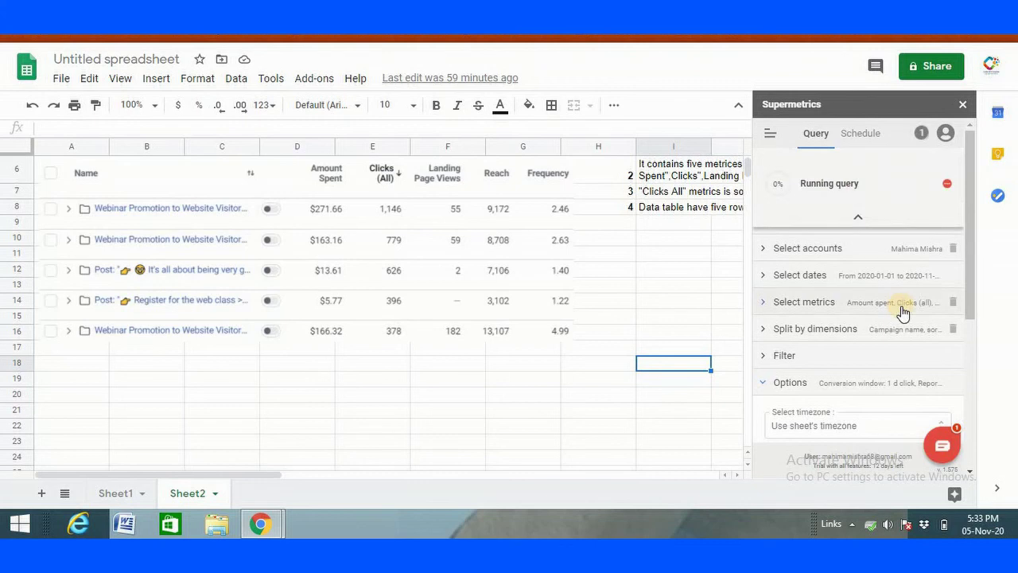